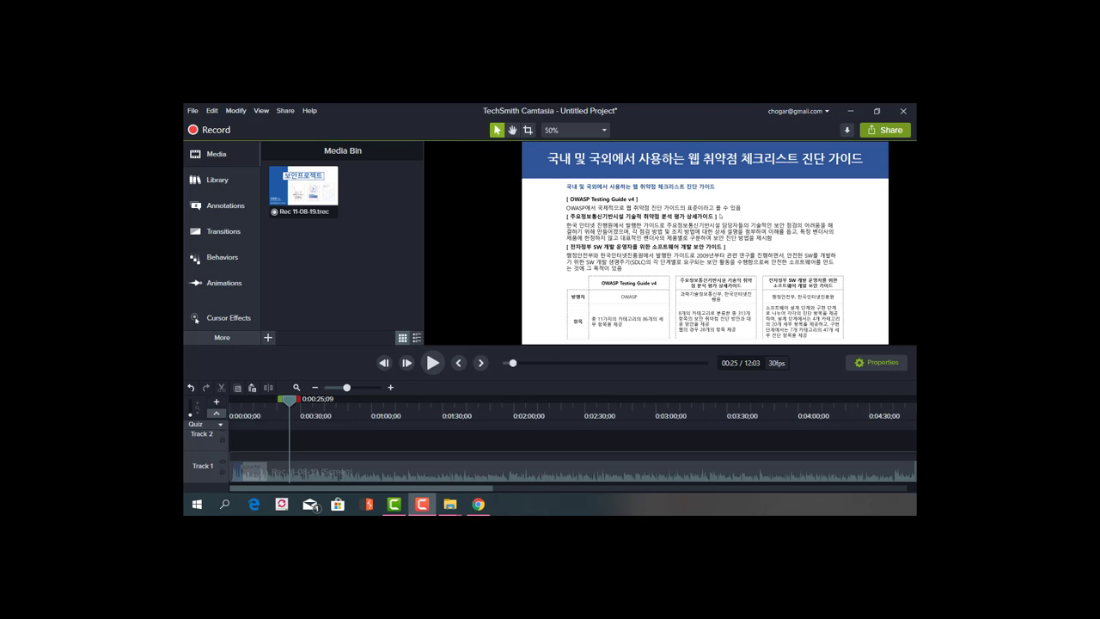
Step: Add the Stationary intro from the library to the beginning of Track 2
click(494, 219)
click(230, 180)
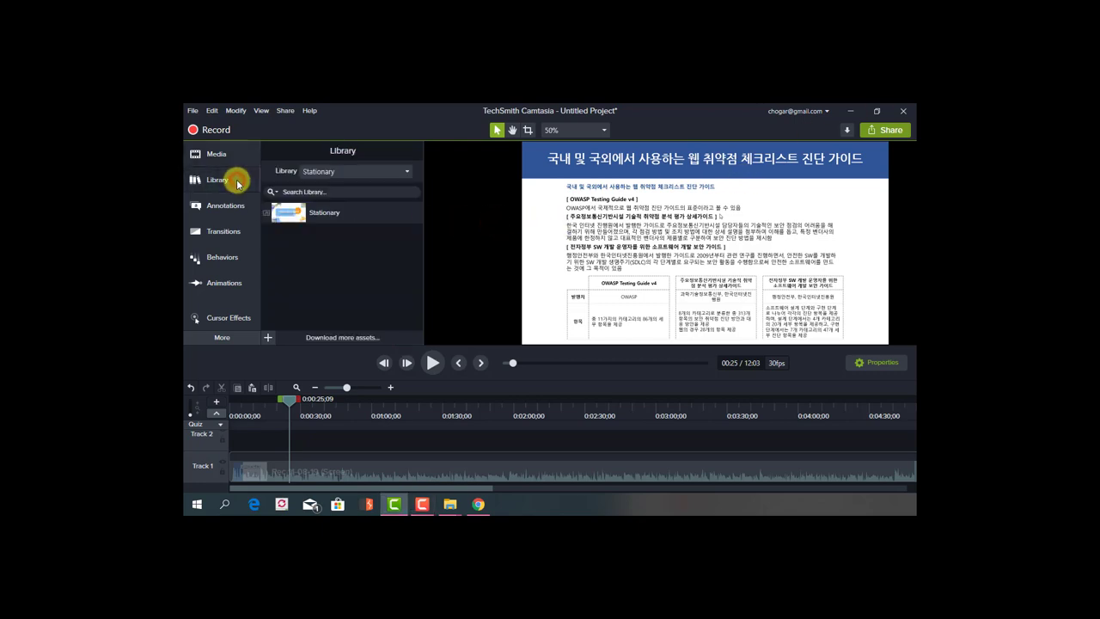
click(334, 216)
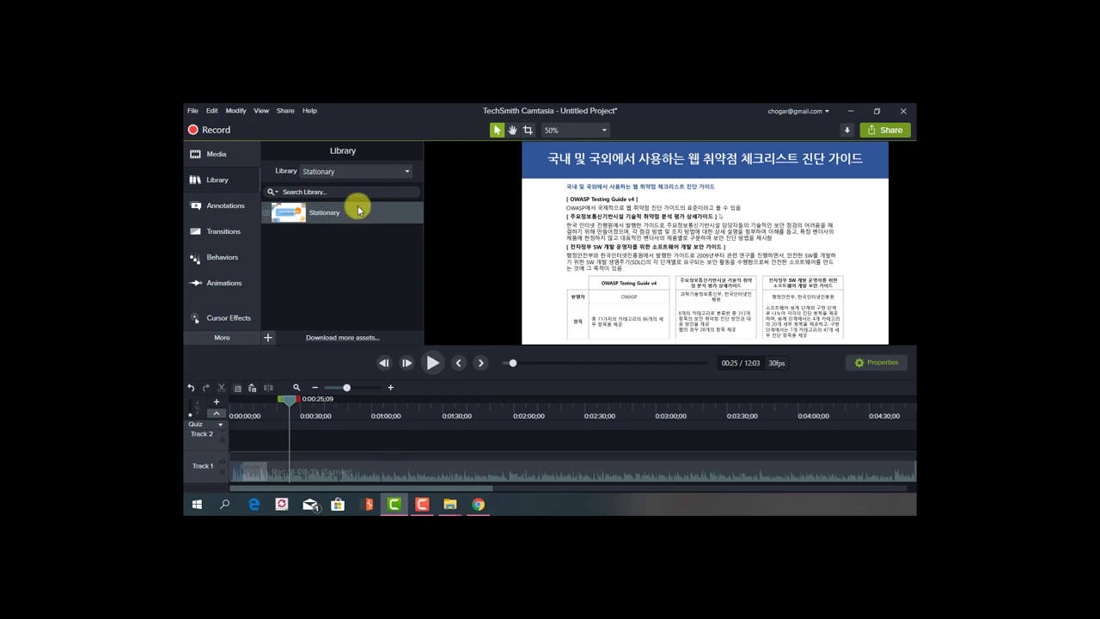
drag(356, 212, 231, 459)
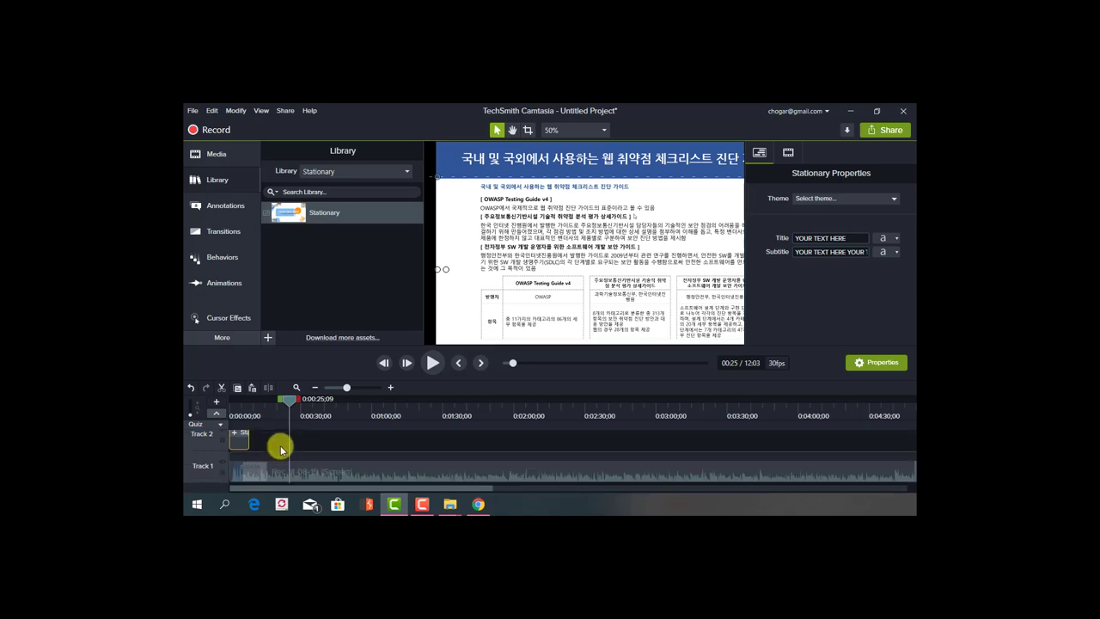
Step: Shift the screen recording on Track 1 so it starts right where the Stationary intro ends
drag(296, 464, 297, 464)
key(shift+q)
click(332, 441)
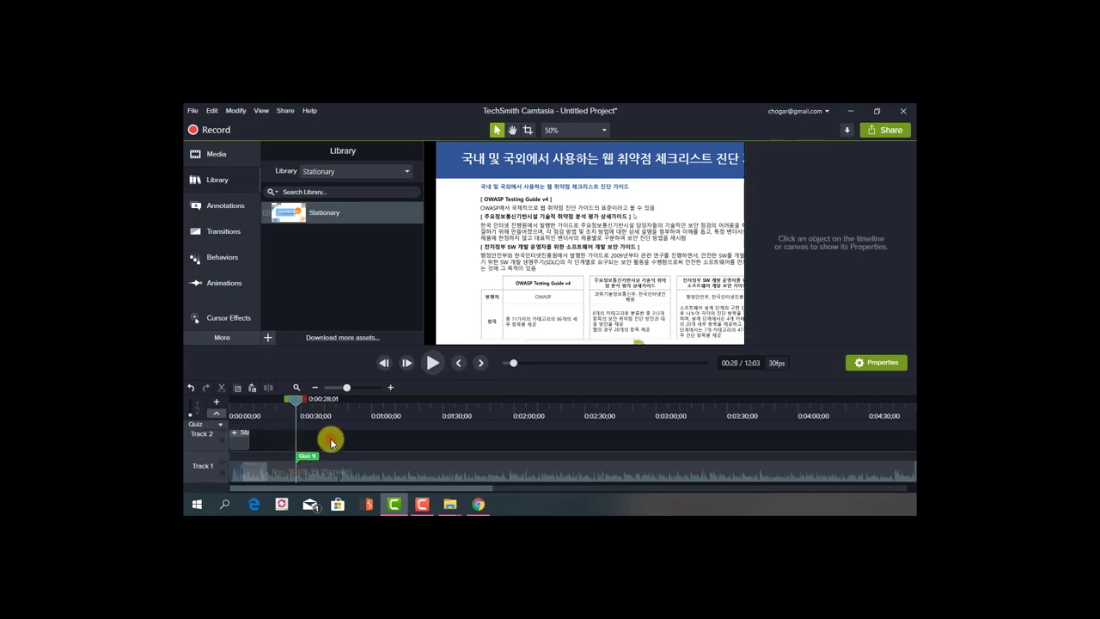
click(352, 474)
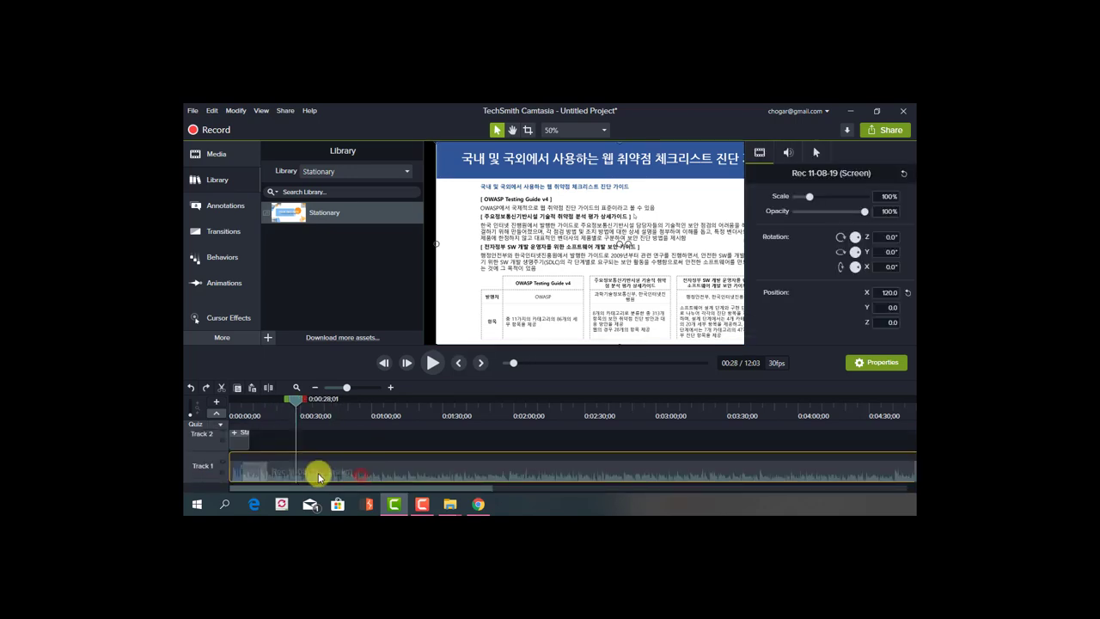
drag(331, 475, 337, 477)
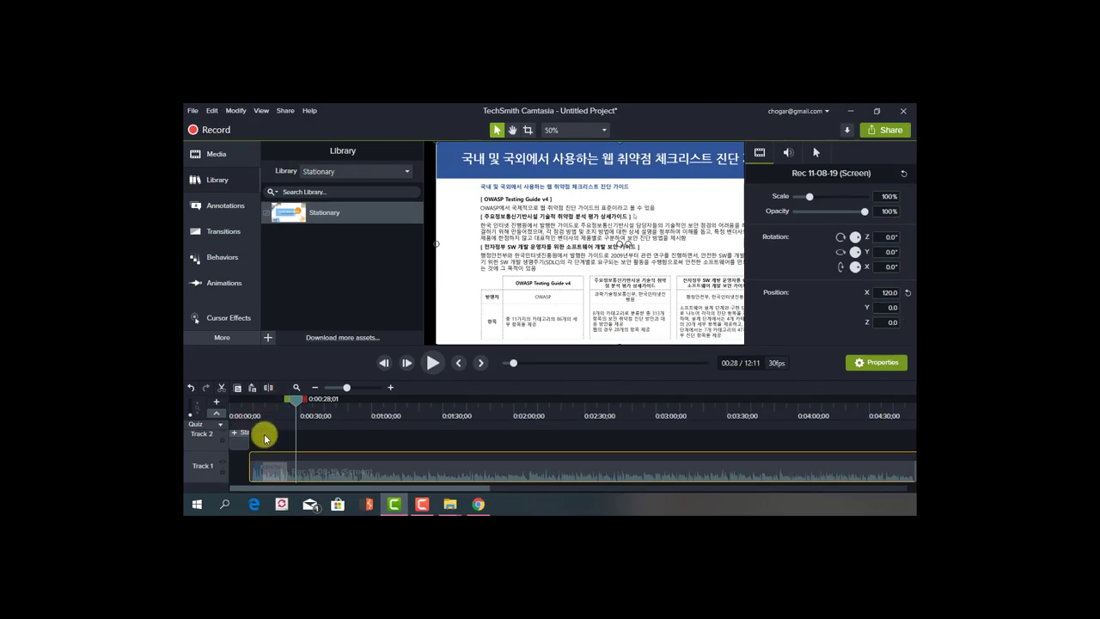
Step: Play the timeline from the beginning to preview the Stationary intro
click(245, 435)
scroll(245, 438, up, 1)
drag(294, 403, 223, 404)
key(space)
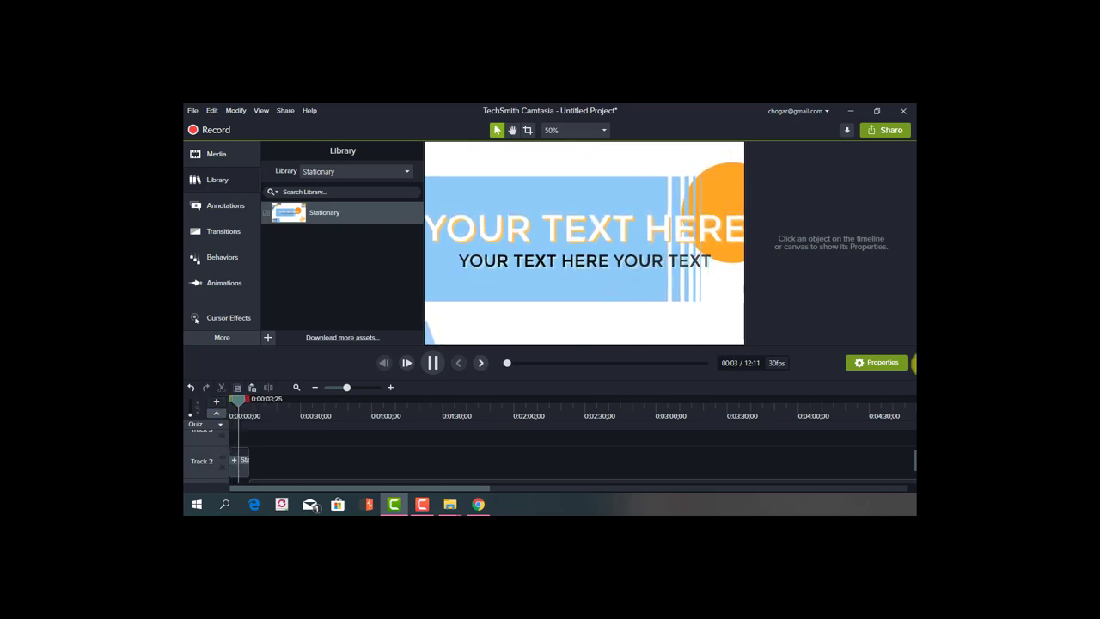
Step: Set the canvas zoom to 25% and replace the intro's title text with "보안프로젝트"
click(877, 362)
click(644, 232)
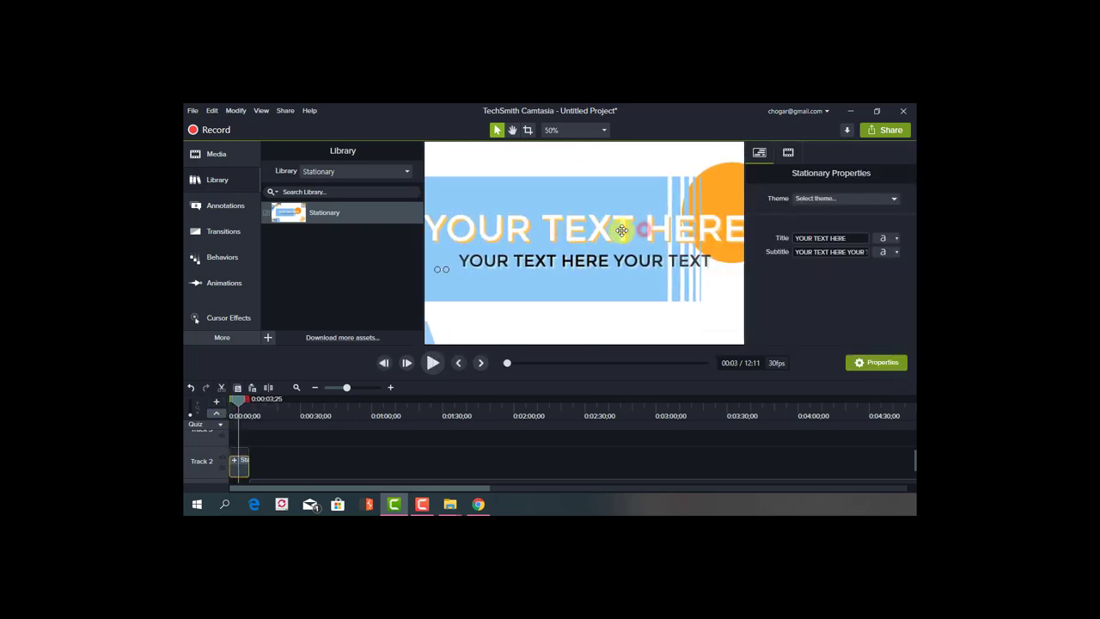
click(608, 229)
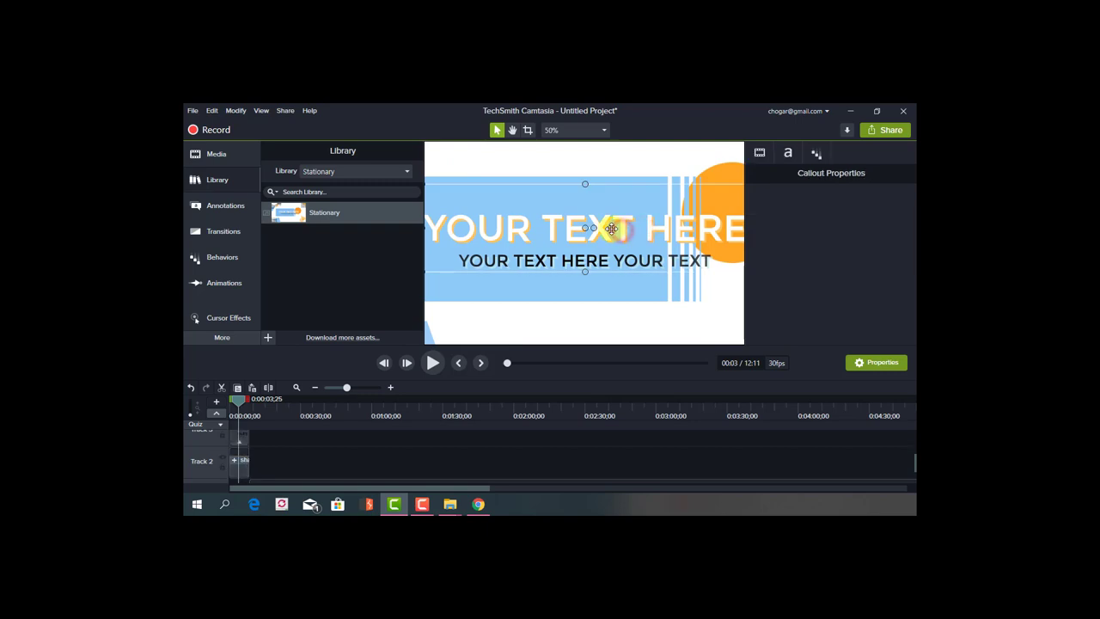
double_click(554, 232)
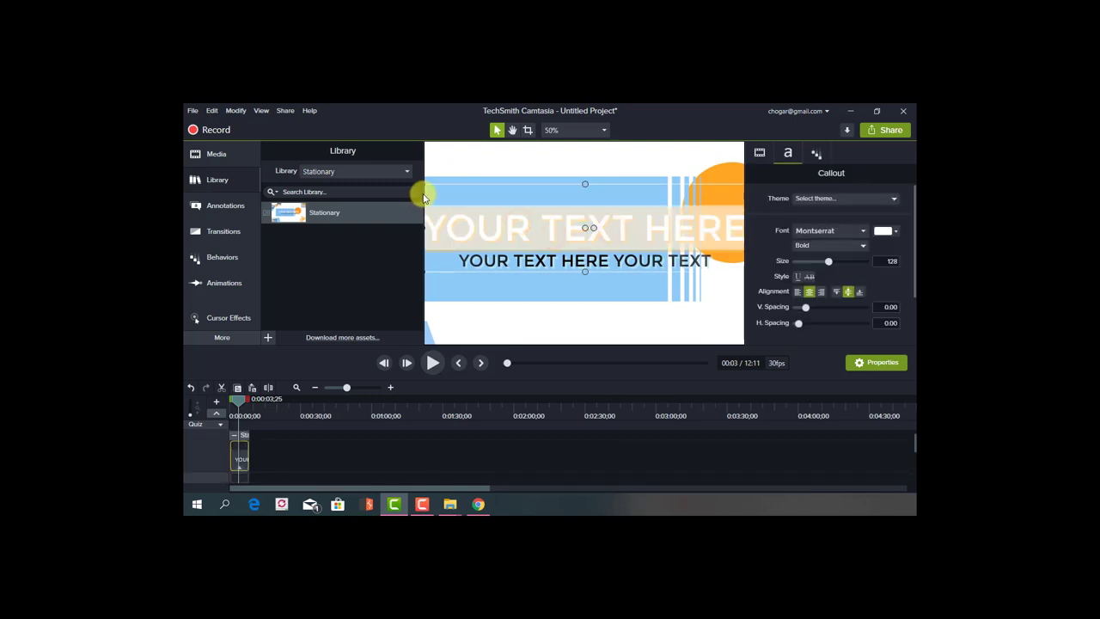
click(580, 134)
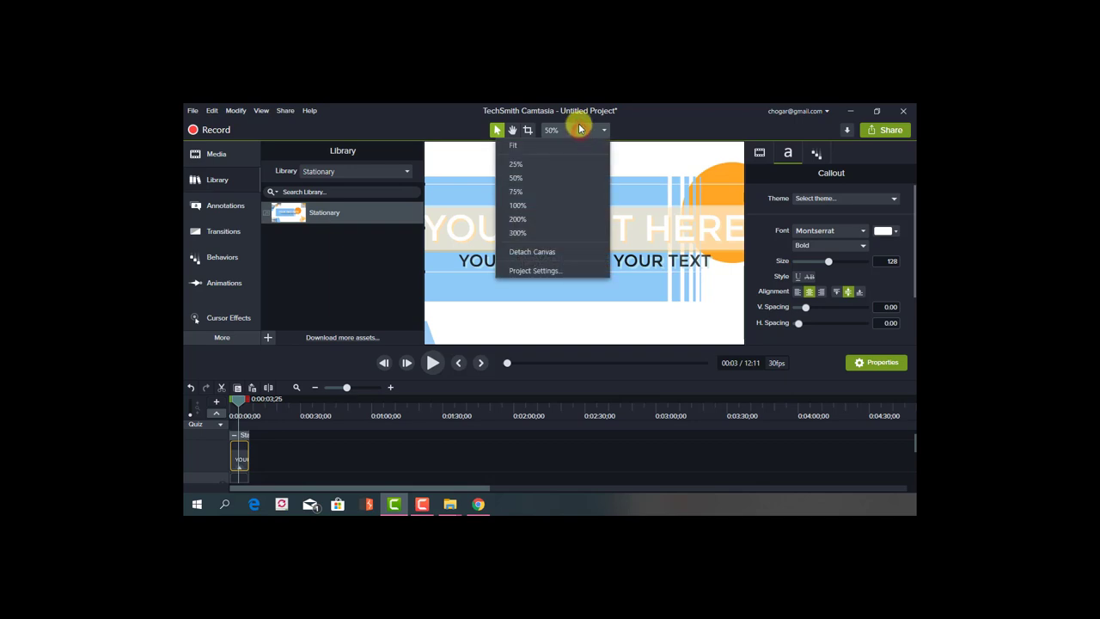
click(580, 129)
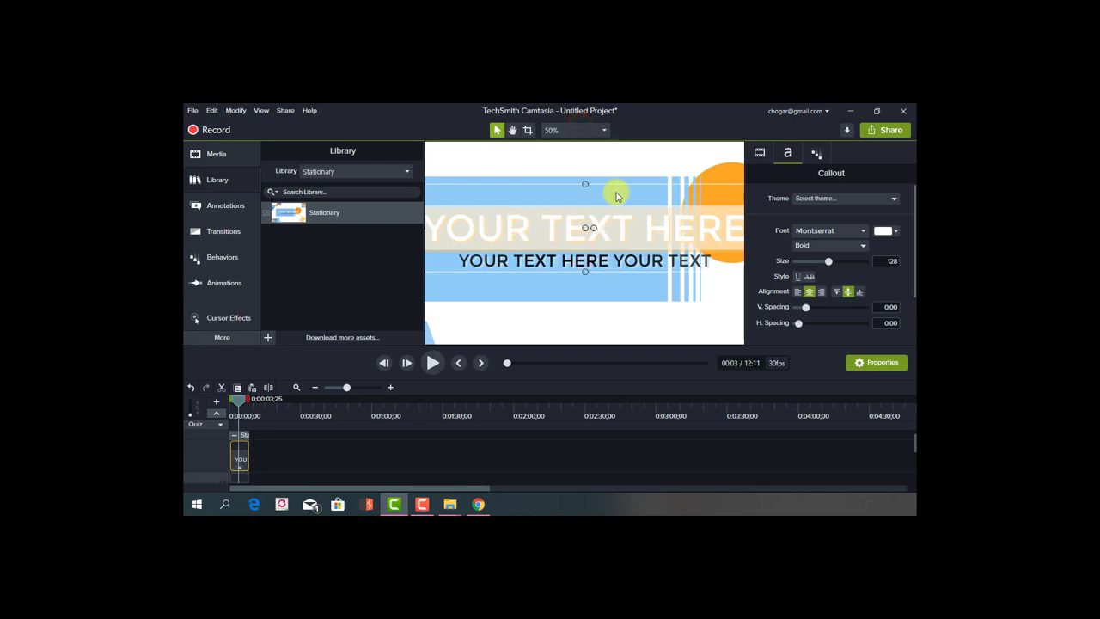
click(576, 129)
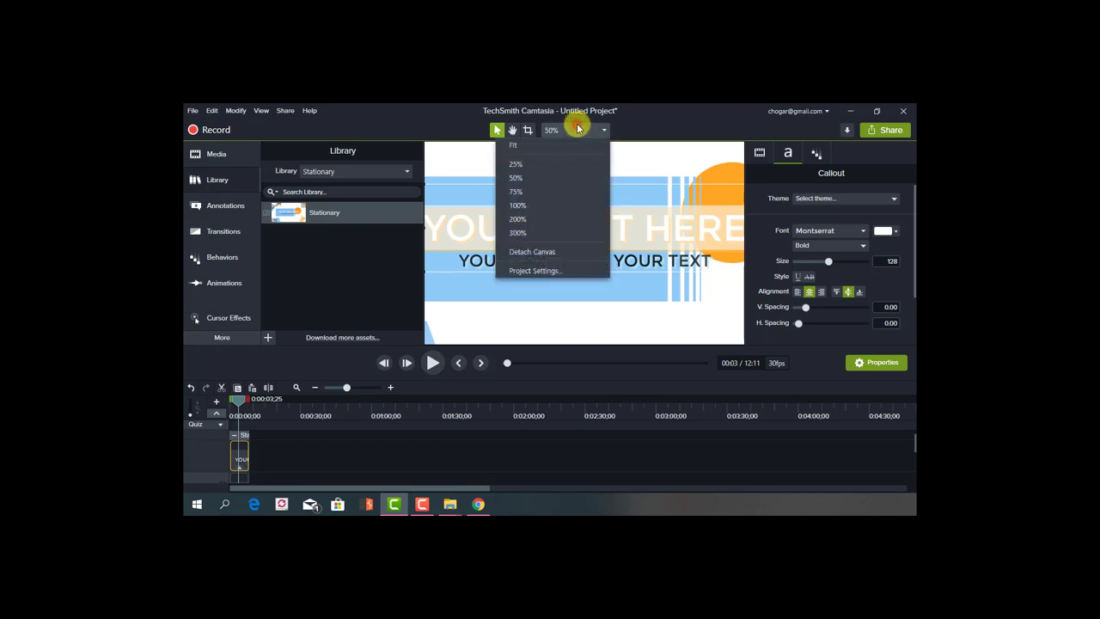
click(554, 166)
click(549, 239)
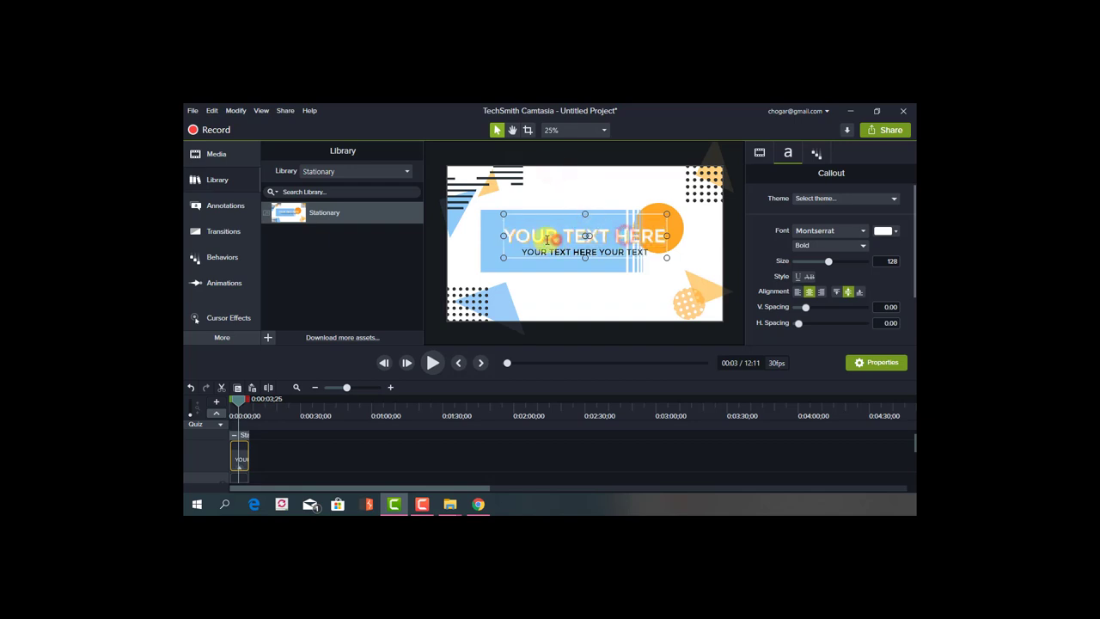
double_click(547, 240)
key(BackSpace)
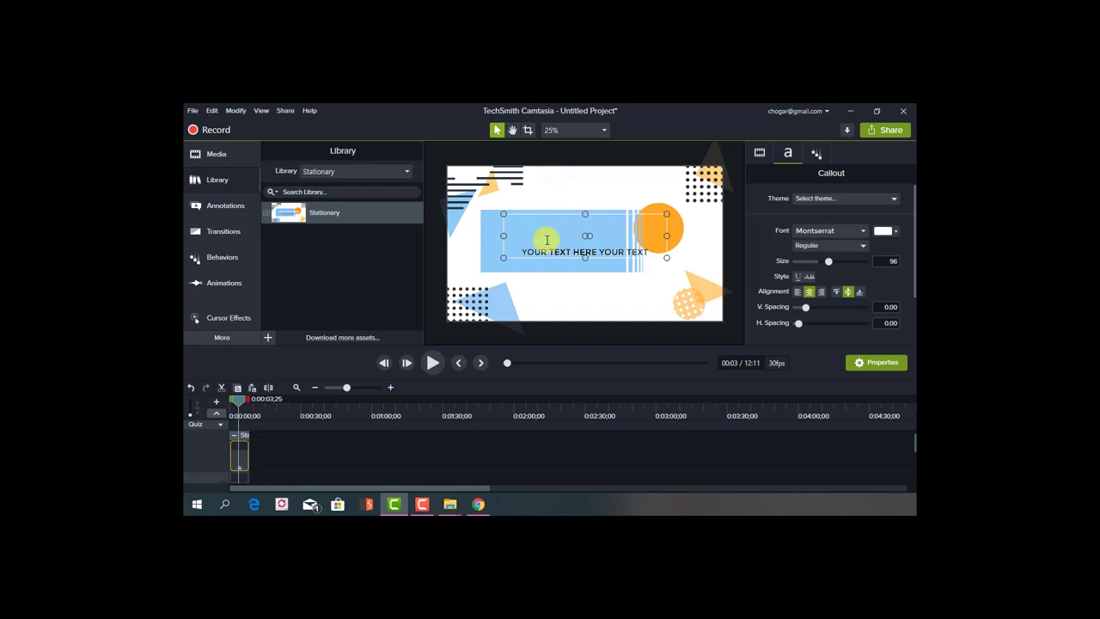
text(보안프로젝트)
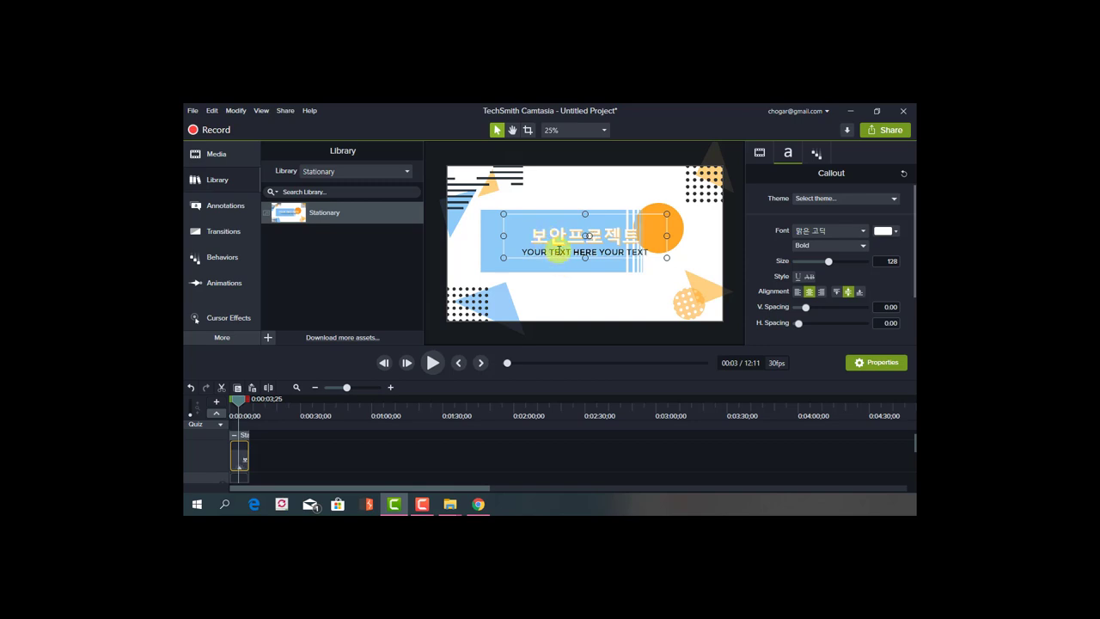
triple_click(557, 246)
click(559, 251)
drag(236, 400, 244, 399)
click(539, 264)
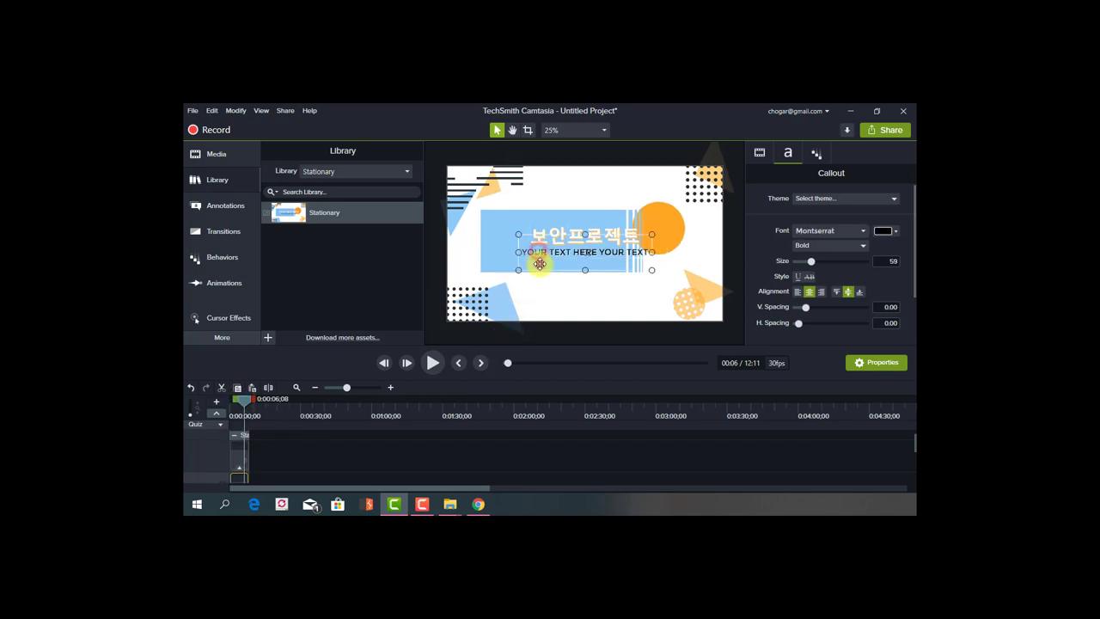
click(542, 255)
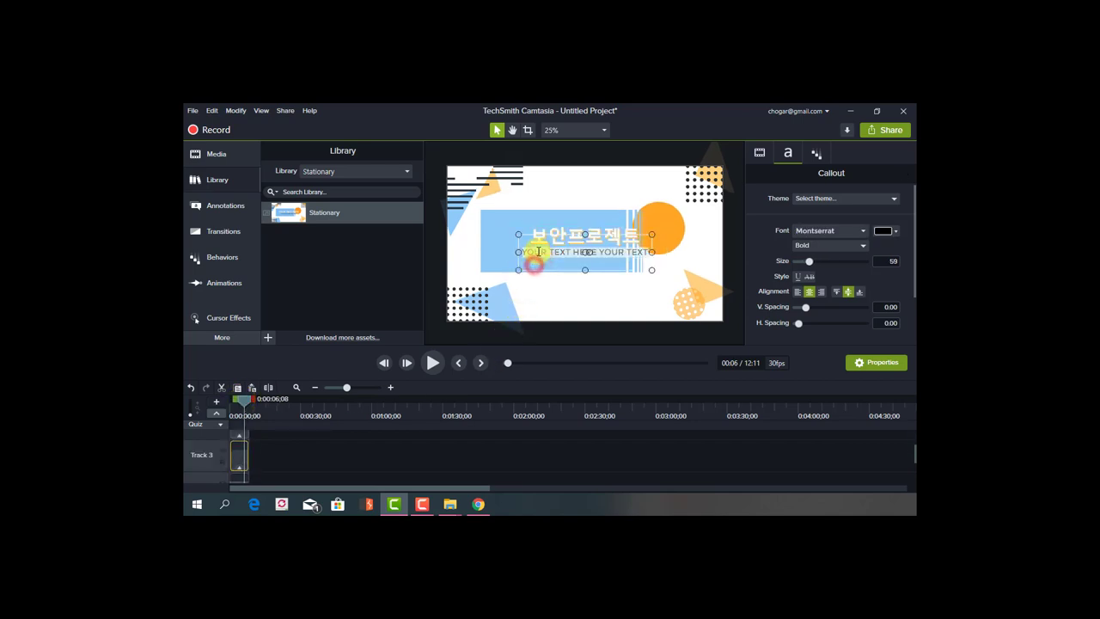
click(546, 251)
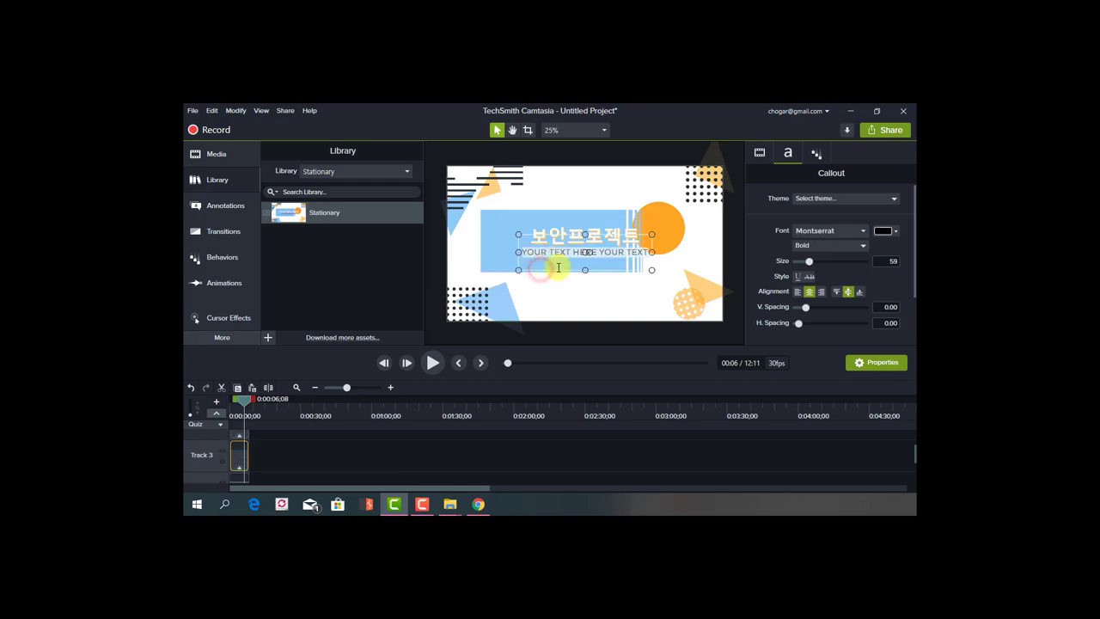
double_click(557, 267)
text(www.)
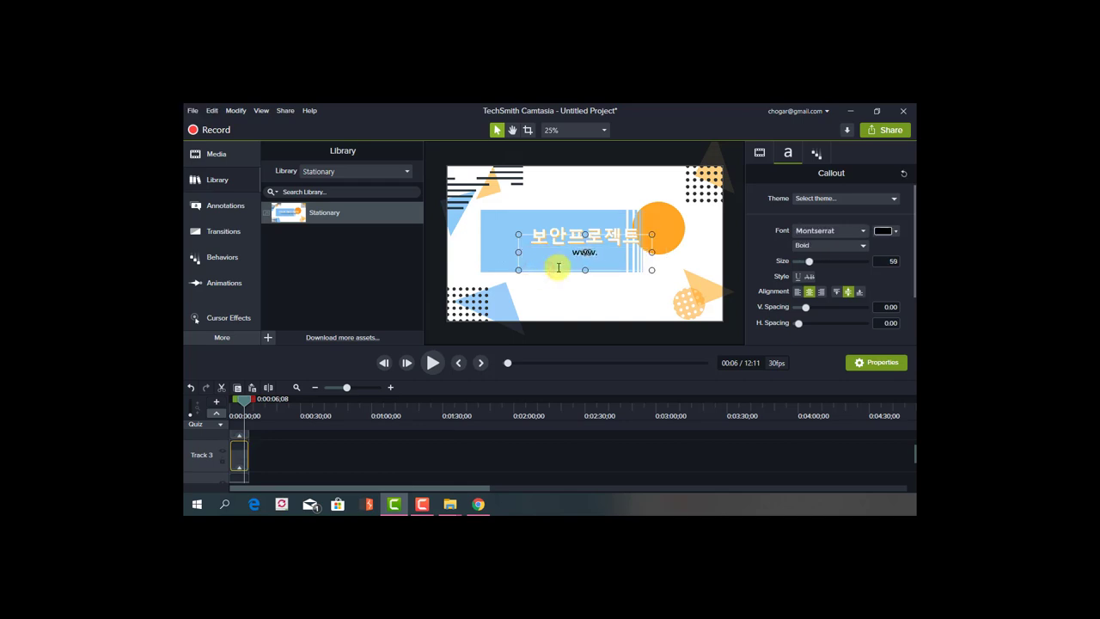
text(boanproject.com)
Step: Play the intro from the beginning to review its edited title and subtitle
drag(245, 398, 230, 401)
key(space)
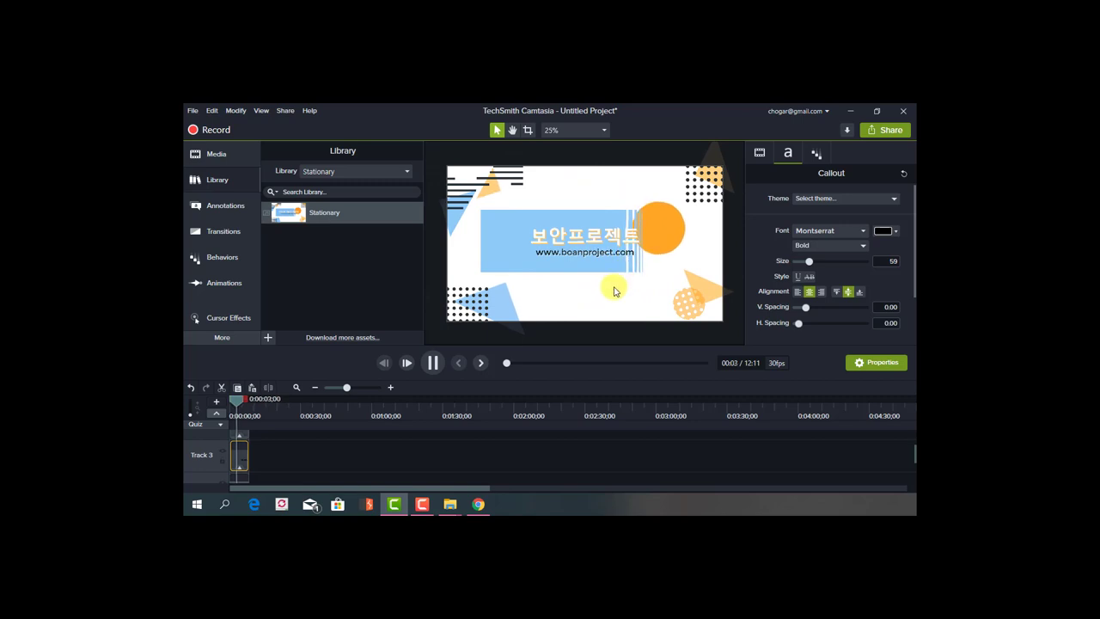
key(space)
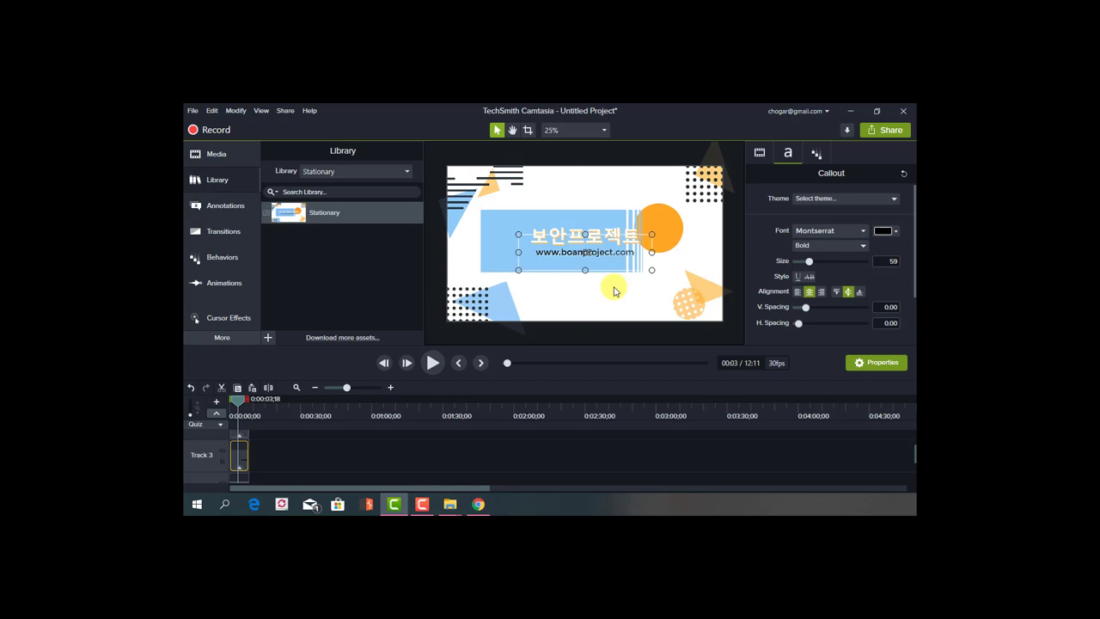
click(737, 220)
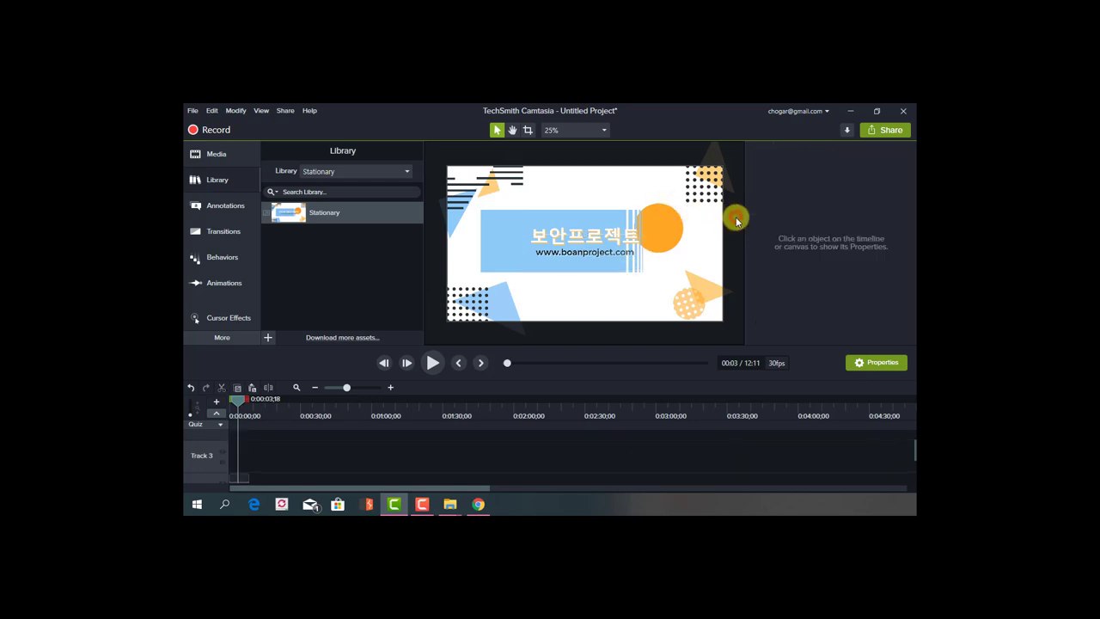
click(628, 237)
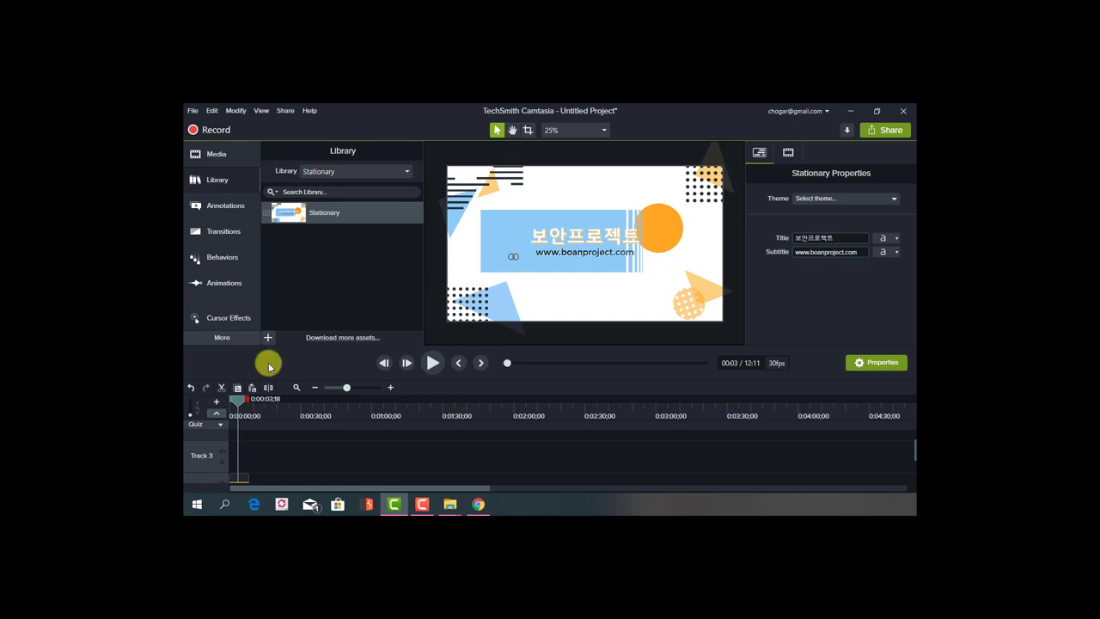
click(228, 402)
key(space)
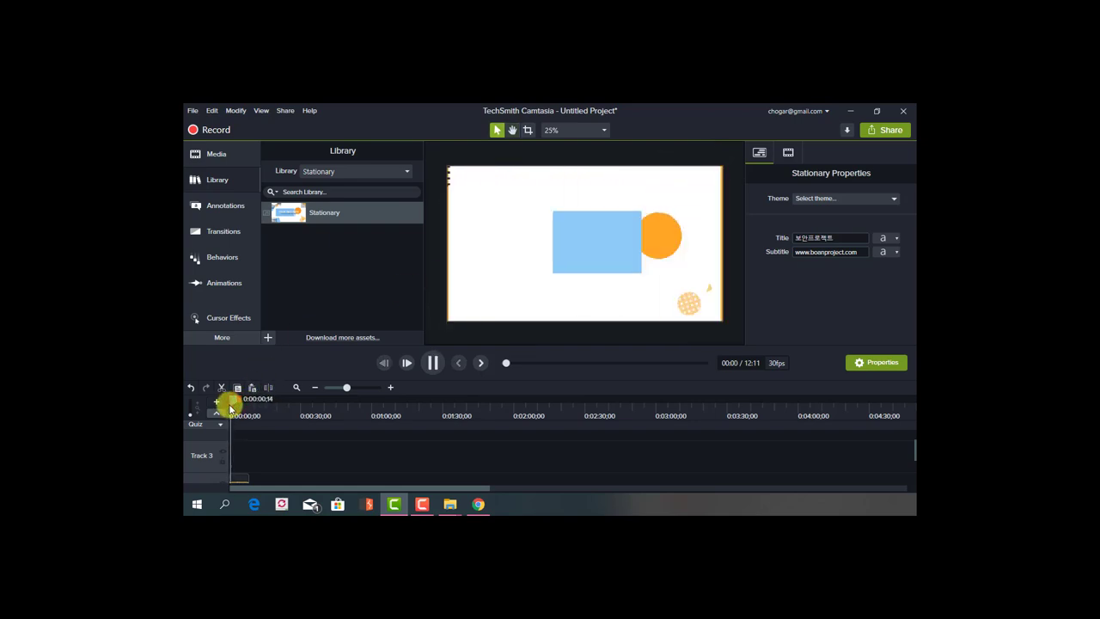
key(space)
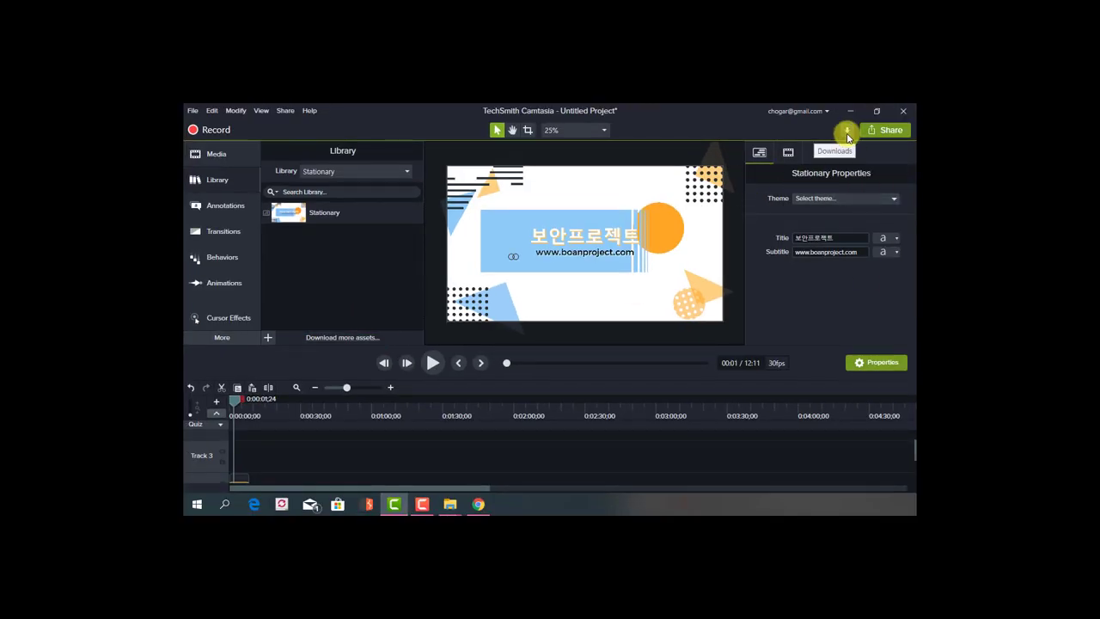
Step: Open the TechSmith Assets website from the library to find more downloadable assets
click(848, 133)
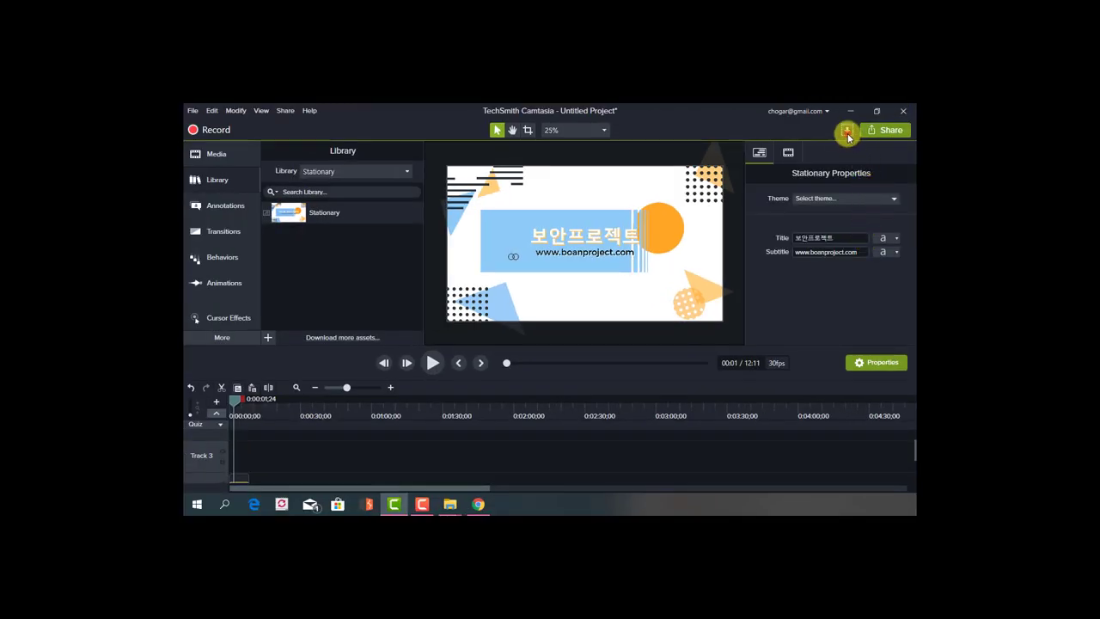
click(848, 134)
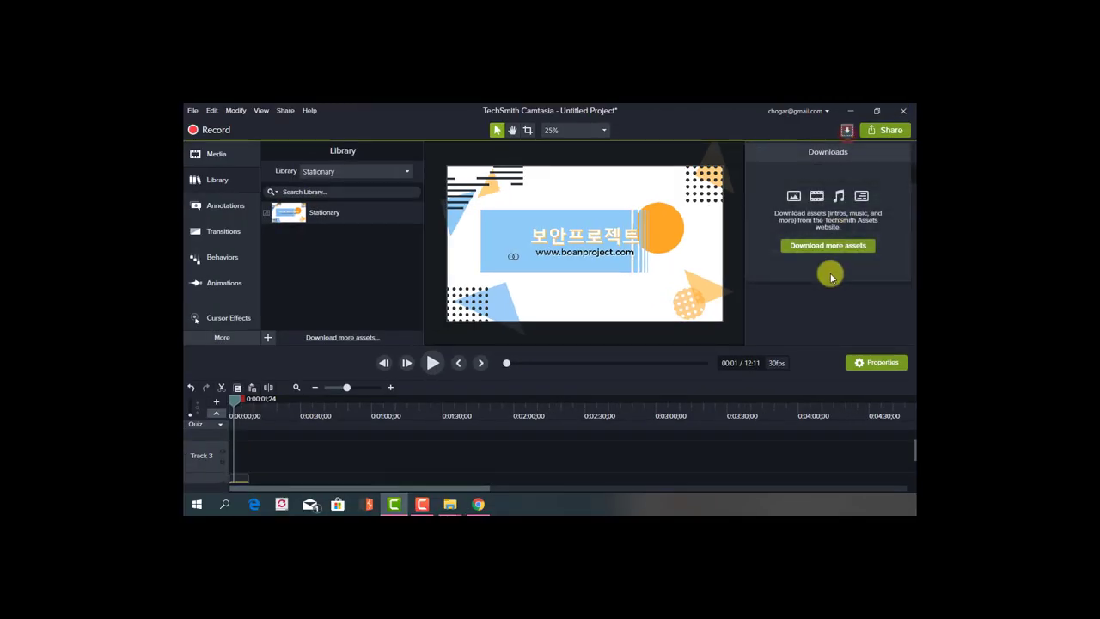
click(352, 292)
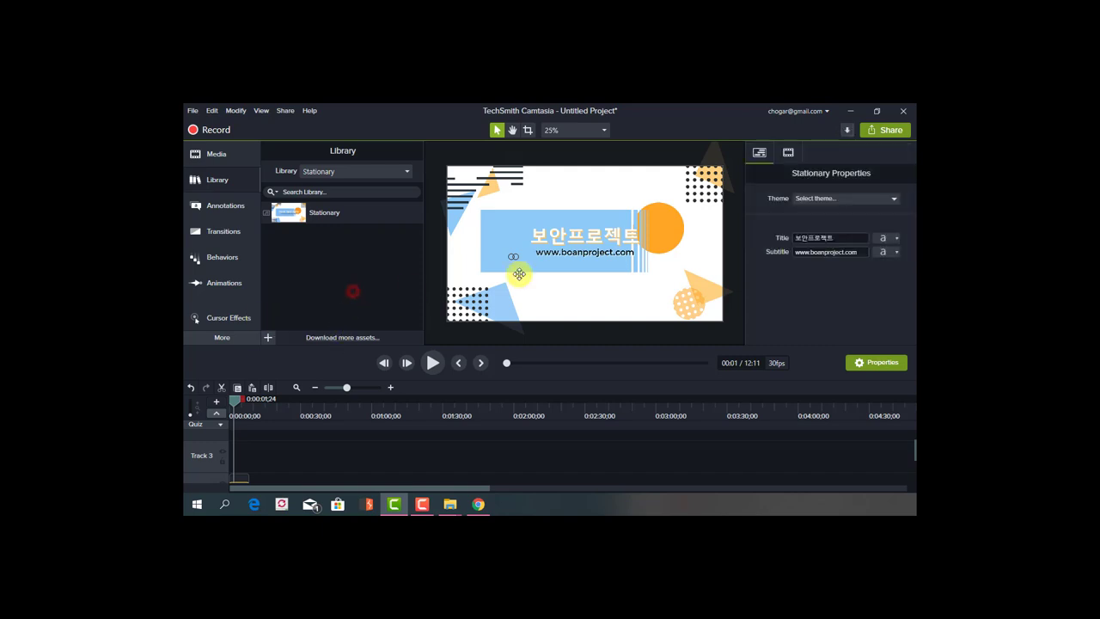
click(365, 336)
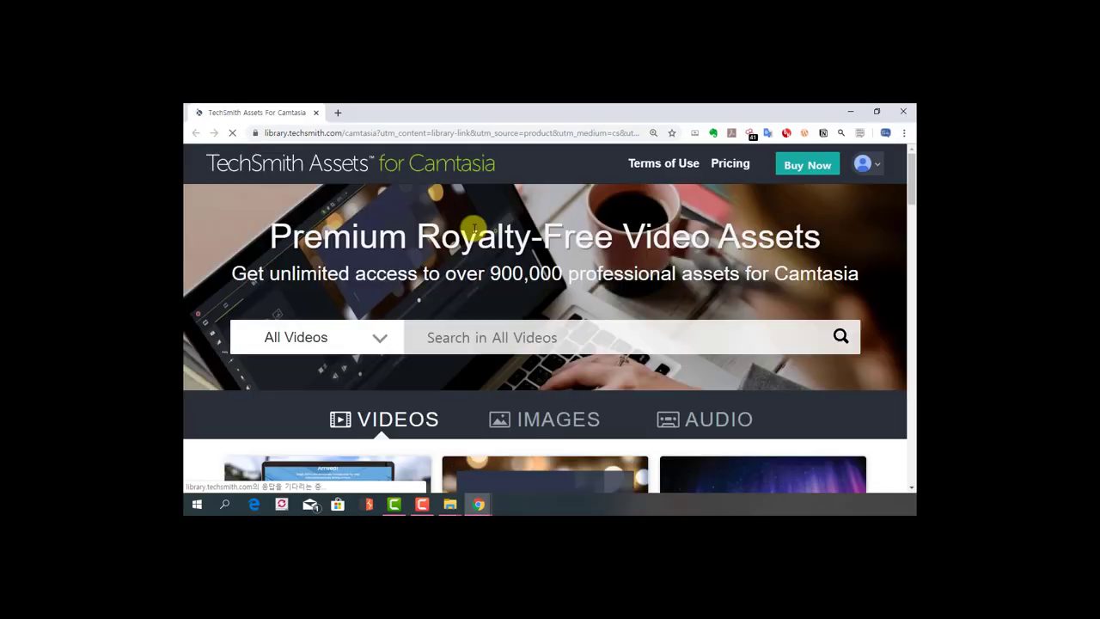
Step: Look over the video asset categories on the TechSmith Assets home page
key(ctrl+minus)
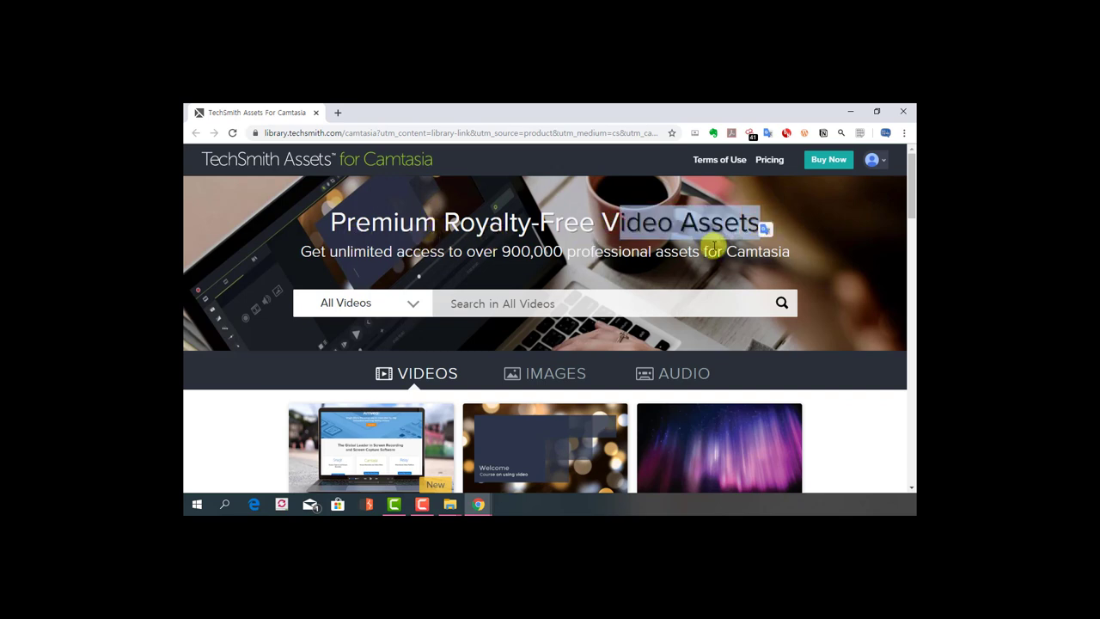
scroll(713, 242, down, 2)
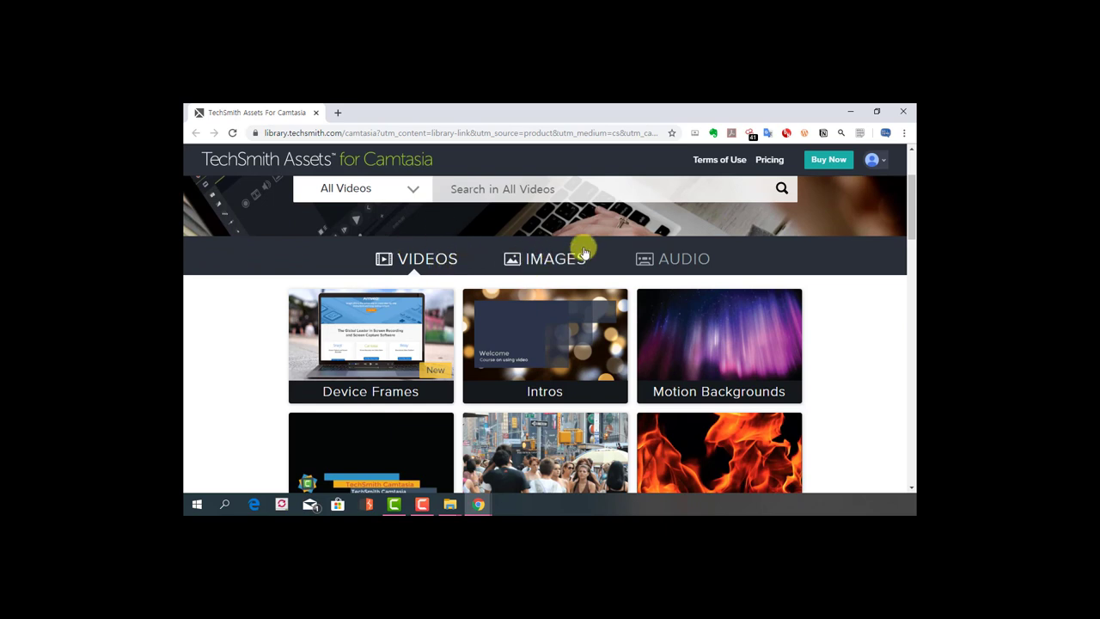
scroll(619, 267, down, 1)
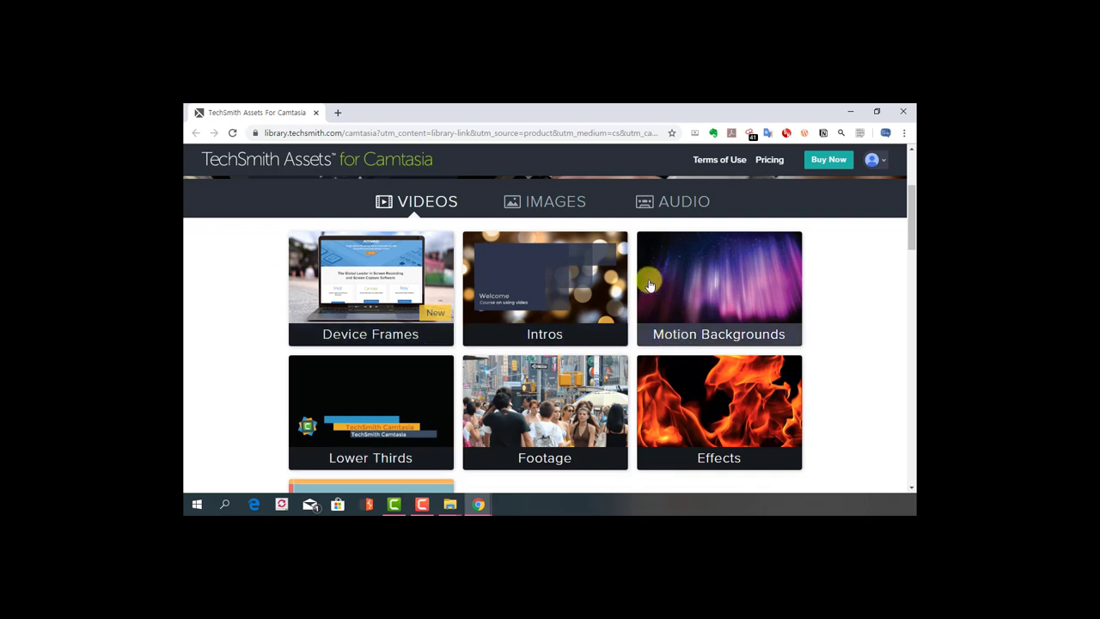
scroll(649, 285, up, 3)
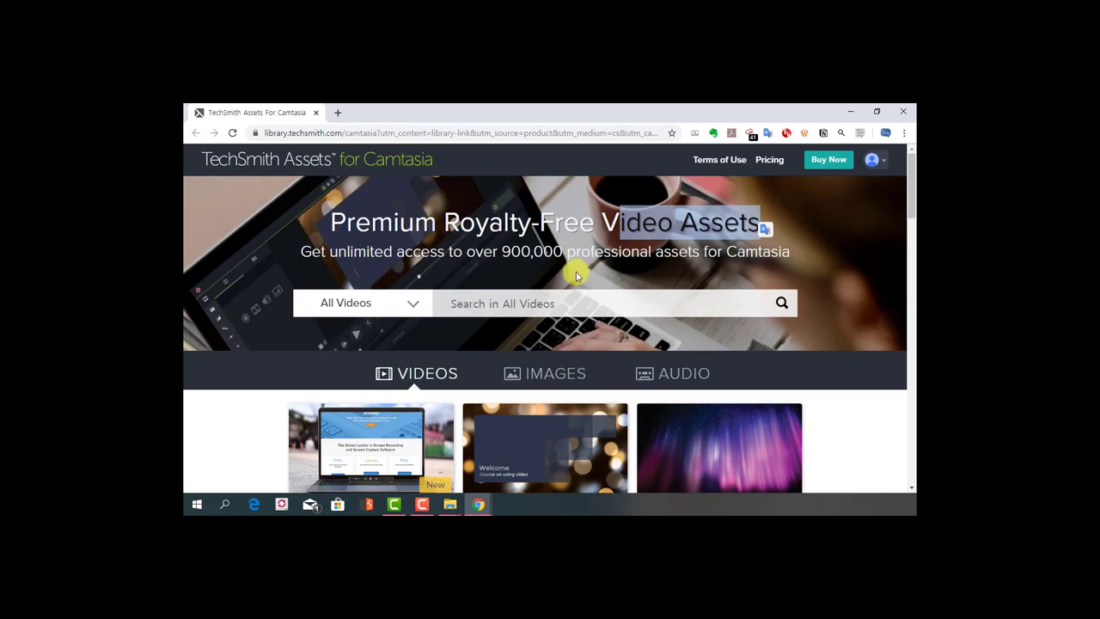
mouse_move(581, 253)
mouse_down()
mouse_move(668, 248)
mouse_move(592, 260)
mouse_up()
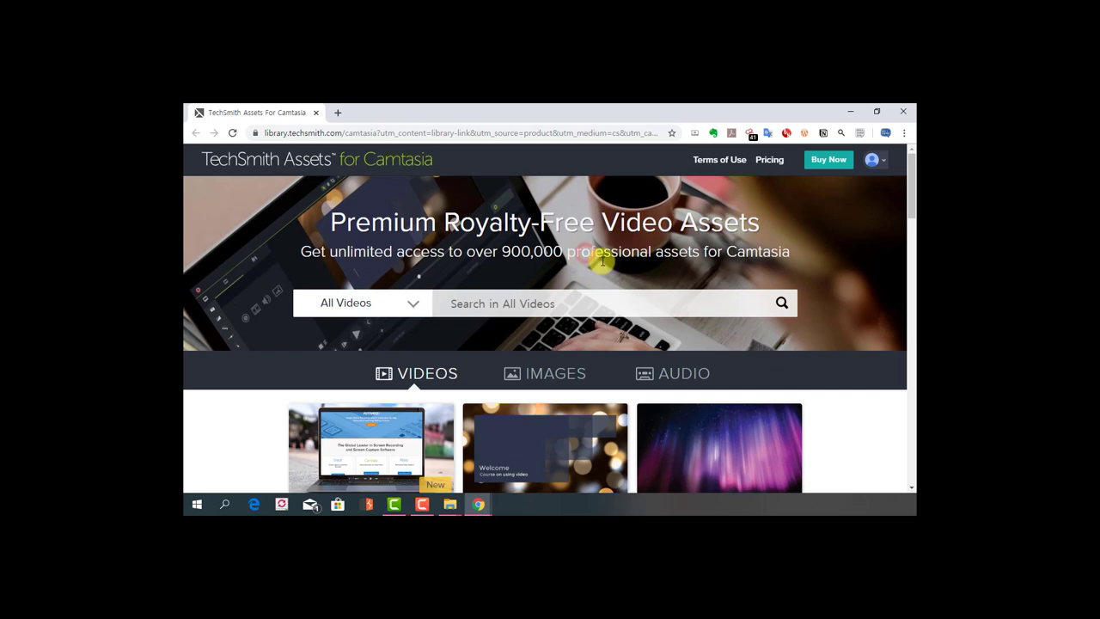
Step: Look over the video asset categories and check the TechSmith Assets subscription pricing, returning to the home page
scroll(601, 262, down, 2)
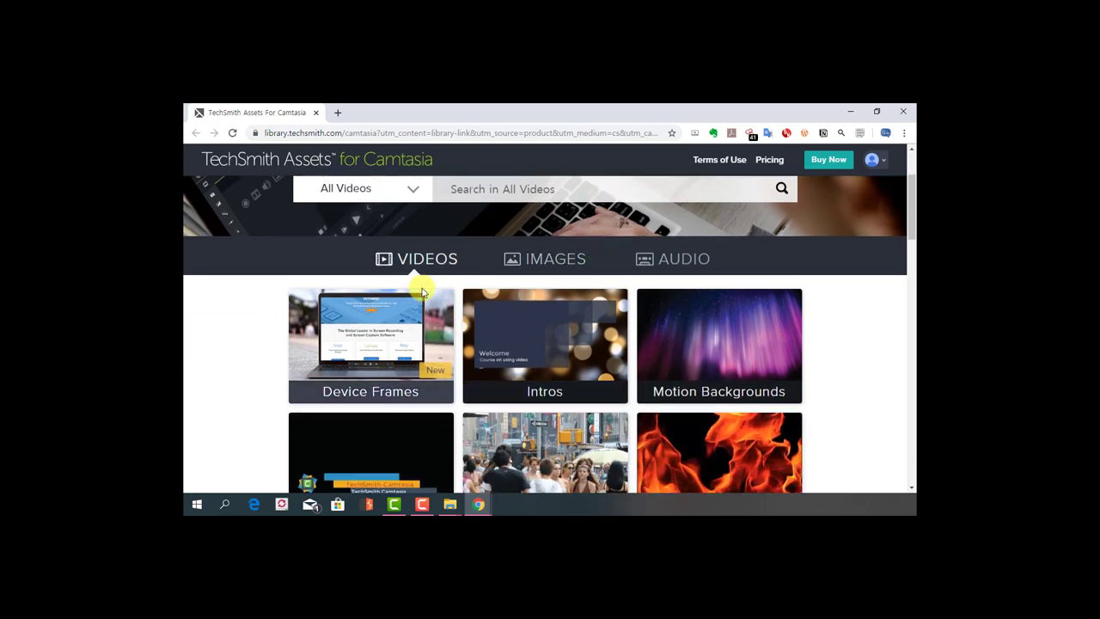
scroll(430, 340, down, 1)
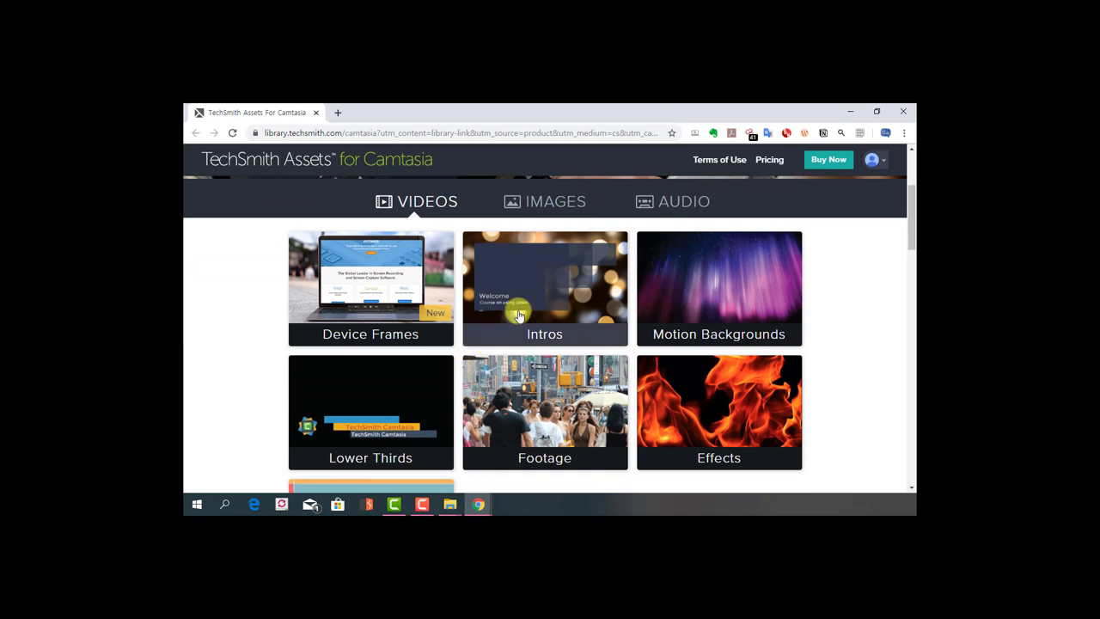
scroll(552, 307, up, 3)
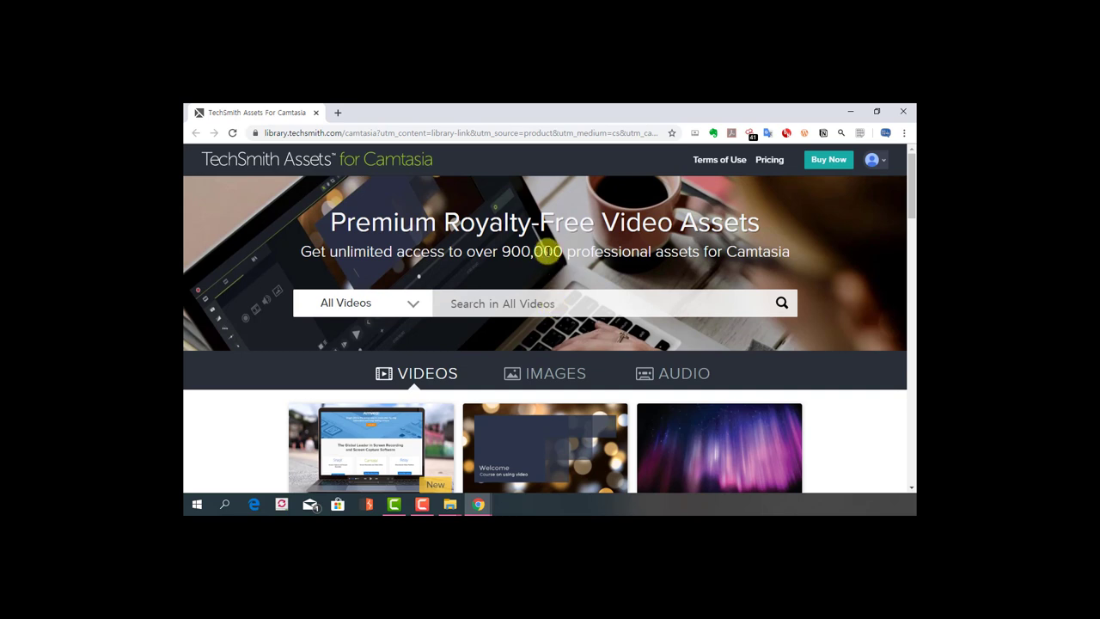
click(770, 163)
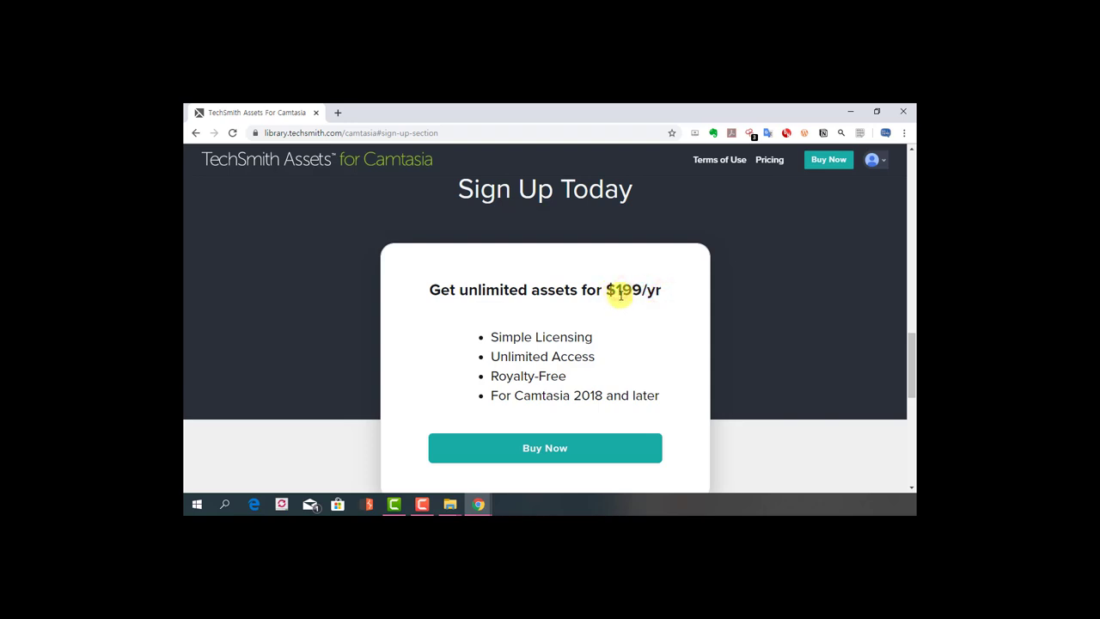
click(196, 132)
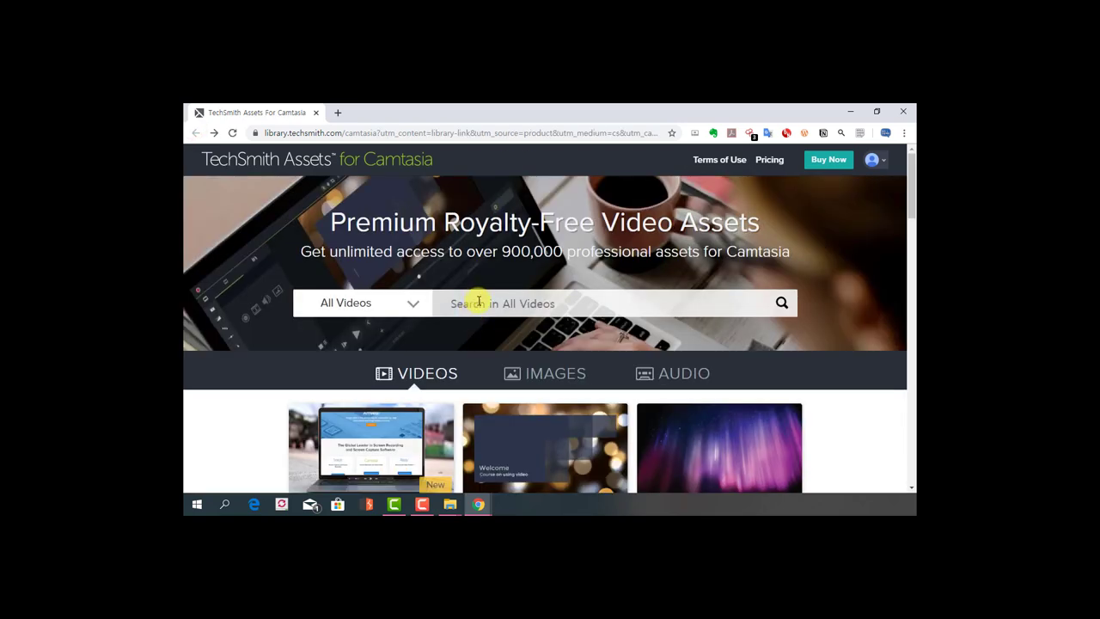
Step: Open the Intros category of the video assets and preview the free Big Swipes intro
scroll(479, 301, down, 2)
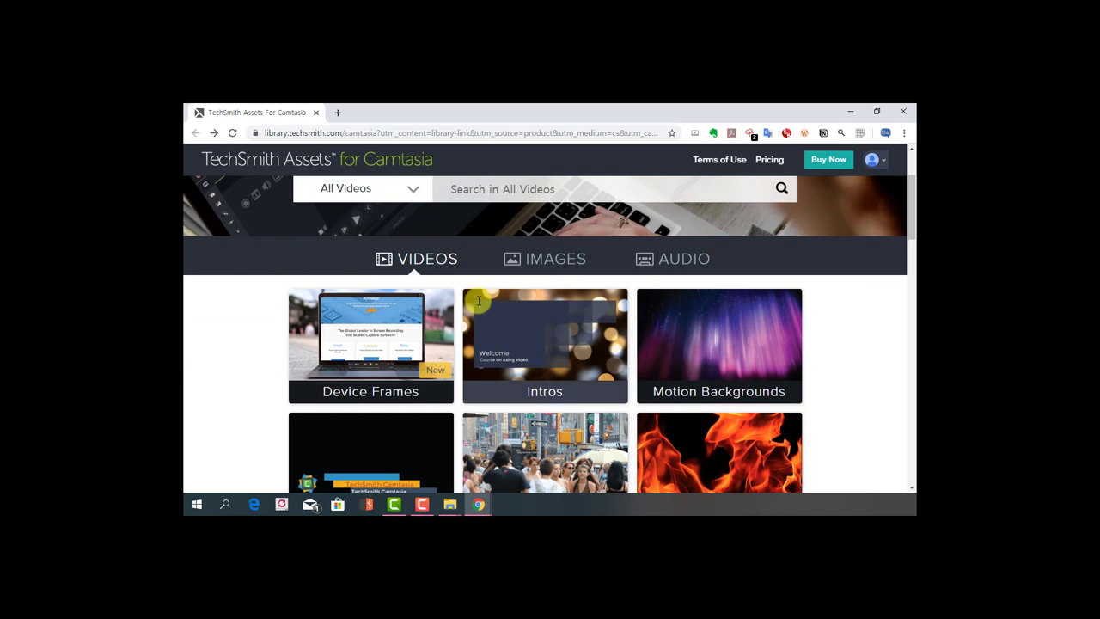
scroll(479, 301, down, 2)
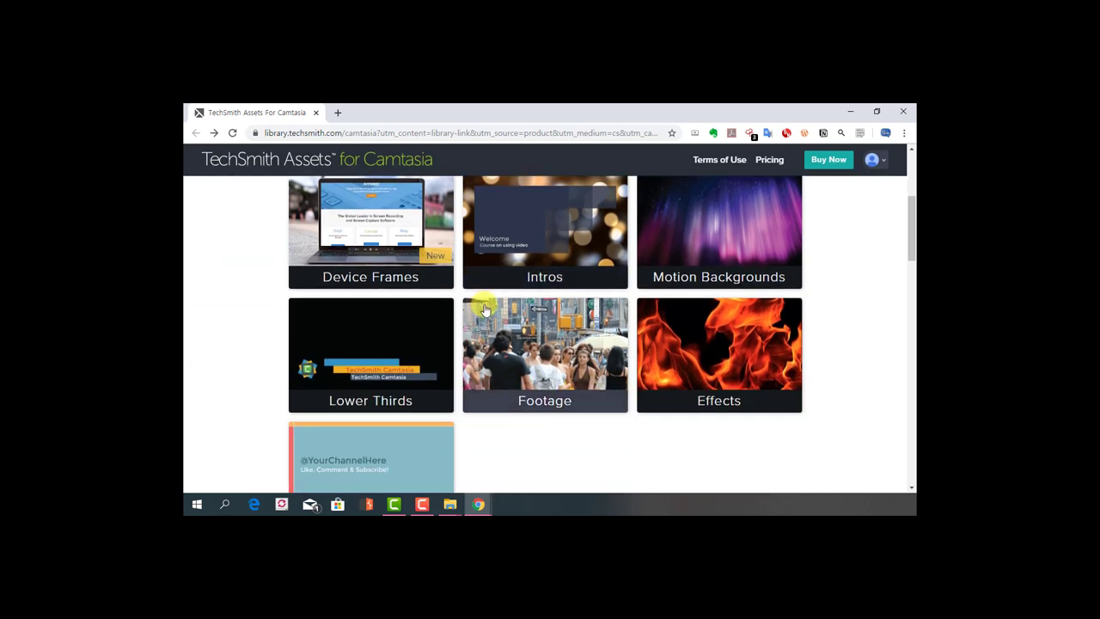
scroll(484, 309, up, 1)
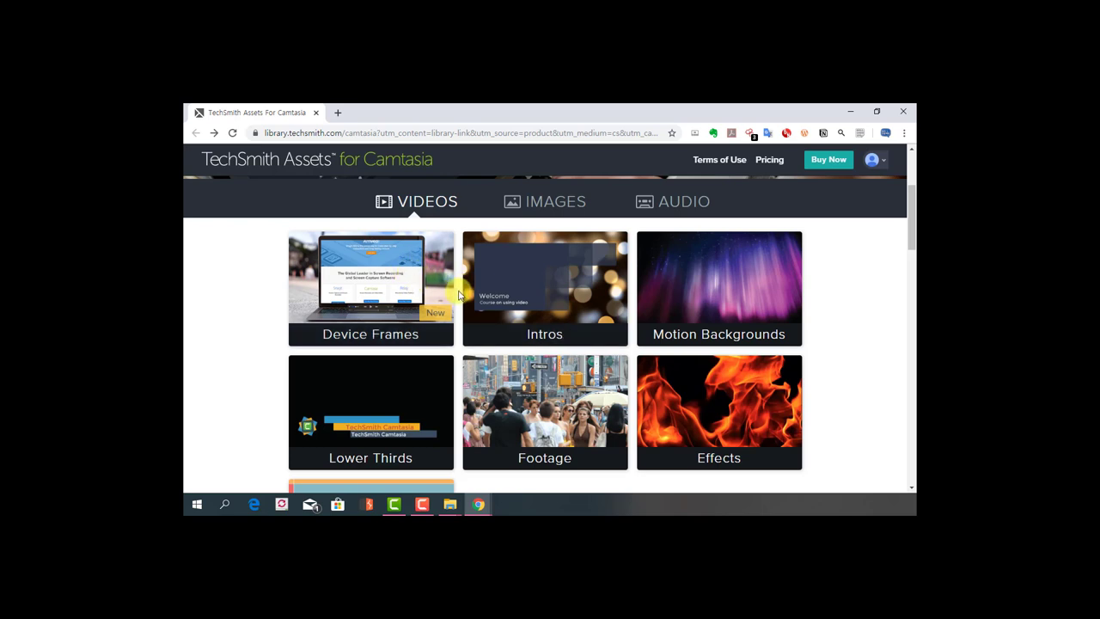
click(247, 284)
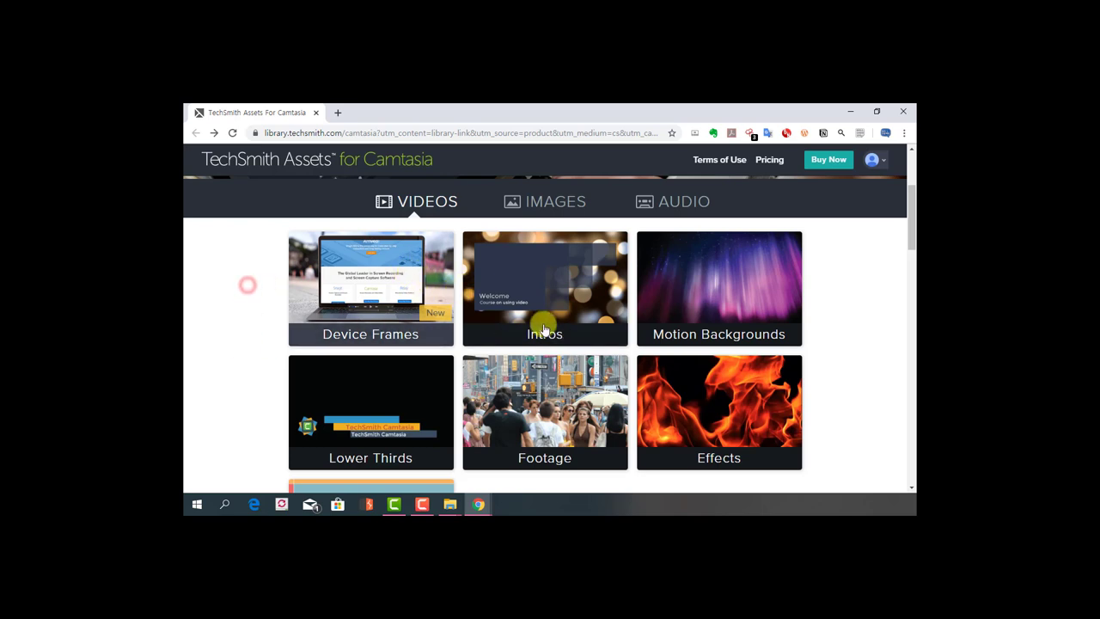
click(557, 282)
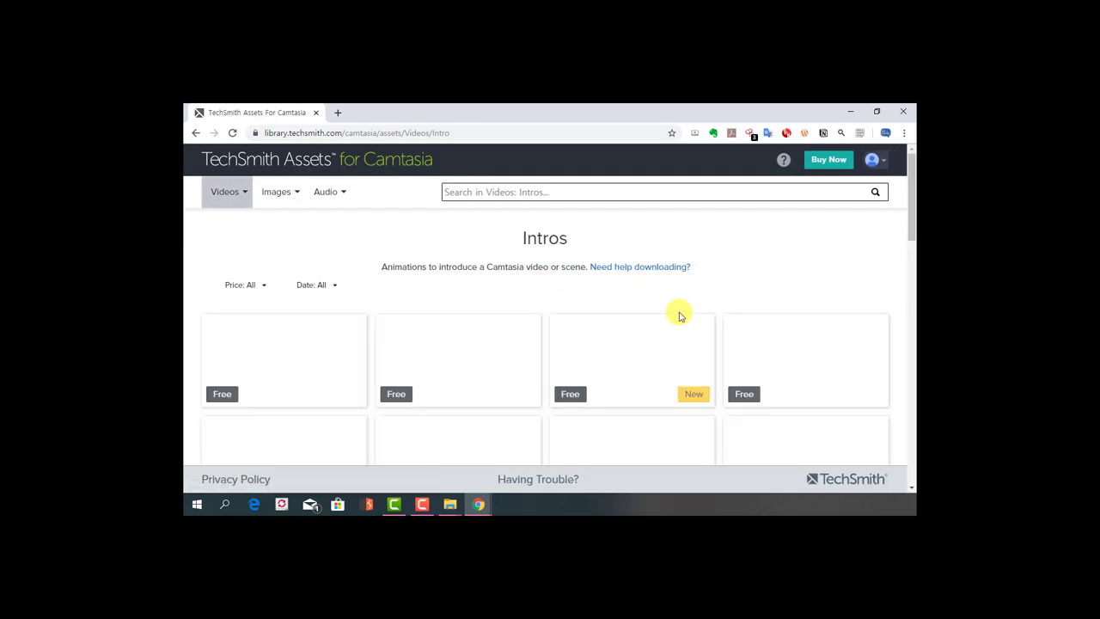
scroll(679, 313, down, 2)
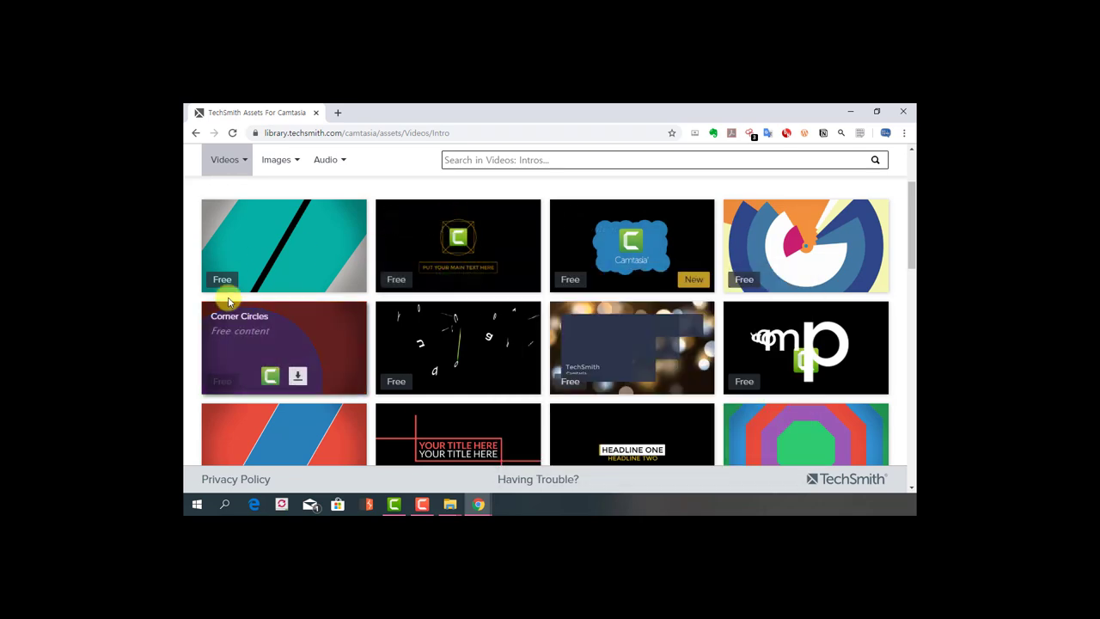
mouse_move(236, 282)
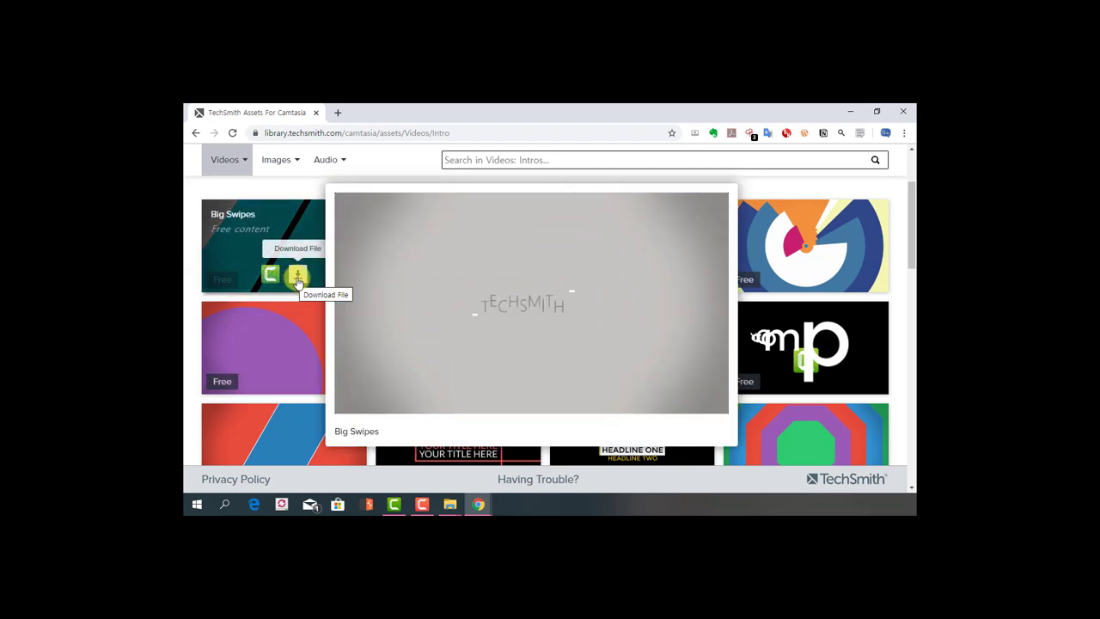
Step: Send the Big Swipes intro from the TechSmith Assets website to Camtasia 2019
click(395, 504)
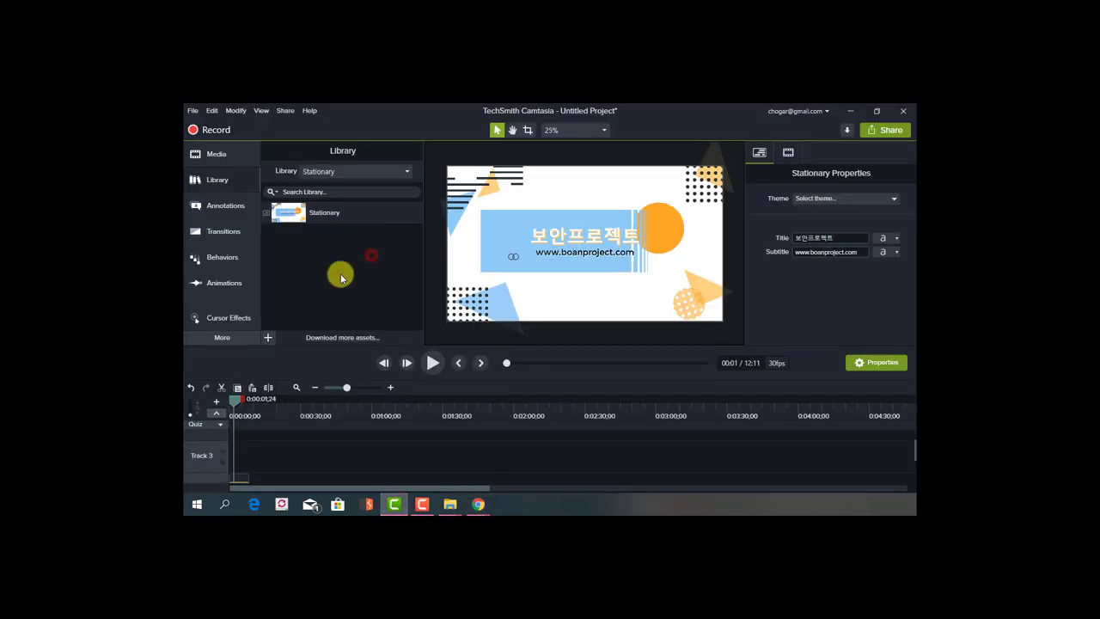
key(alt+Tab)
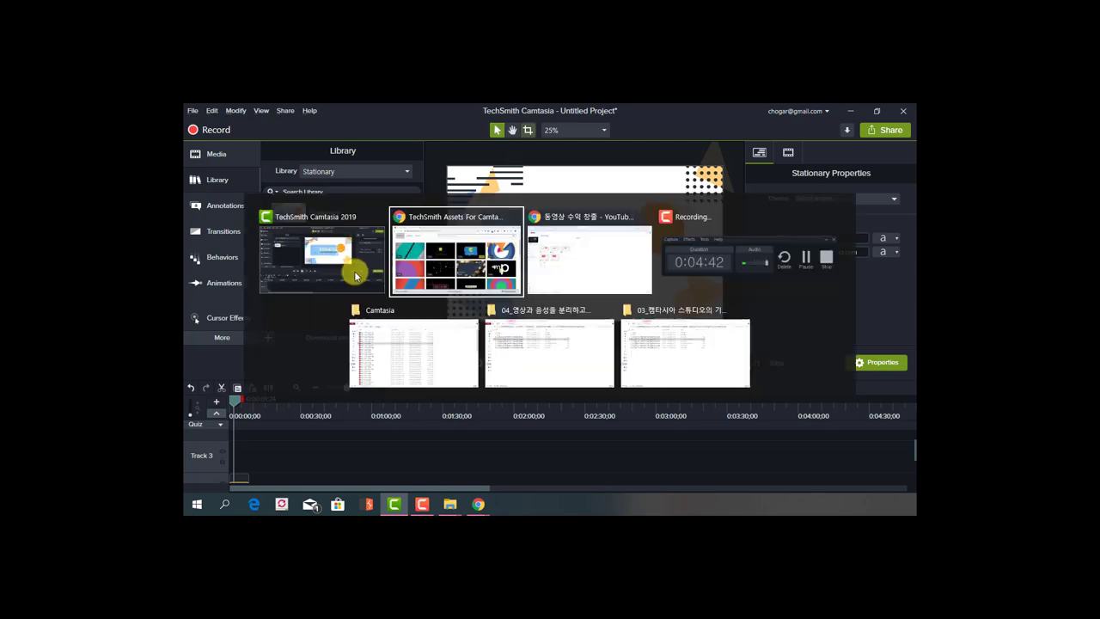
mouse_move(266, 273)
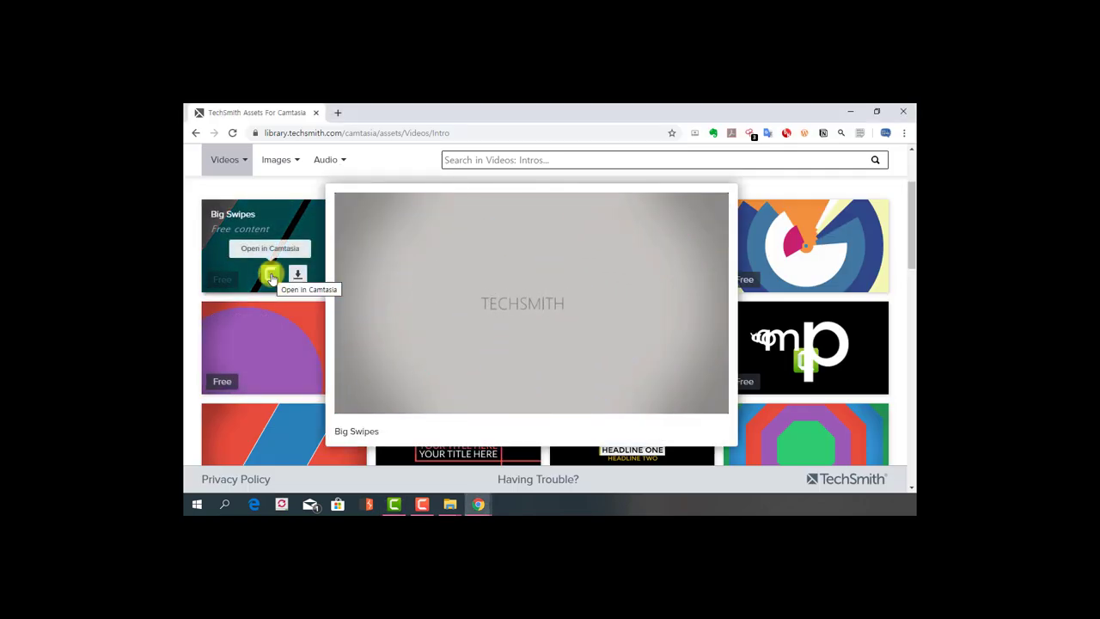
click(271, 274)
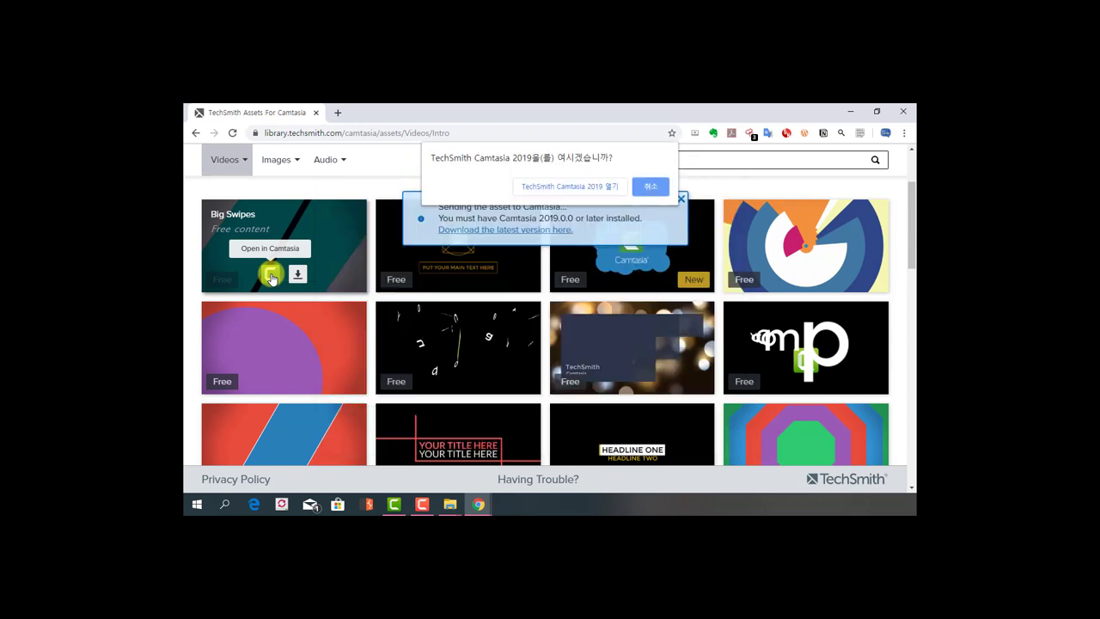
click(588, 187)
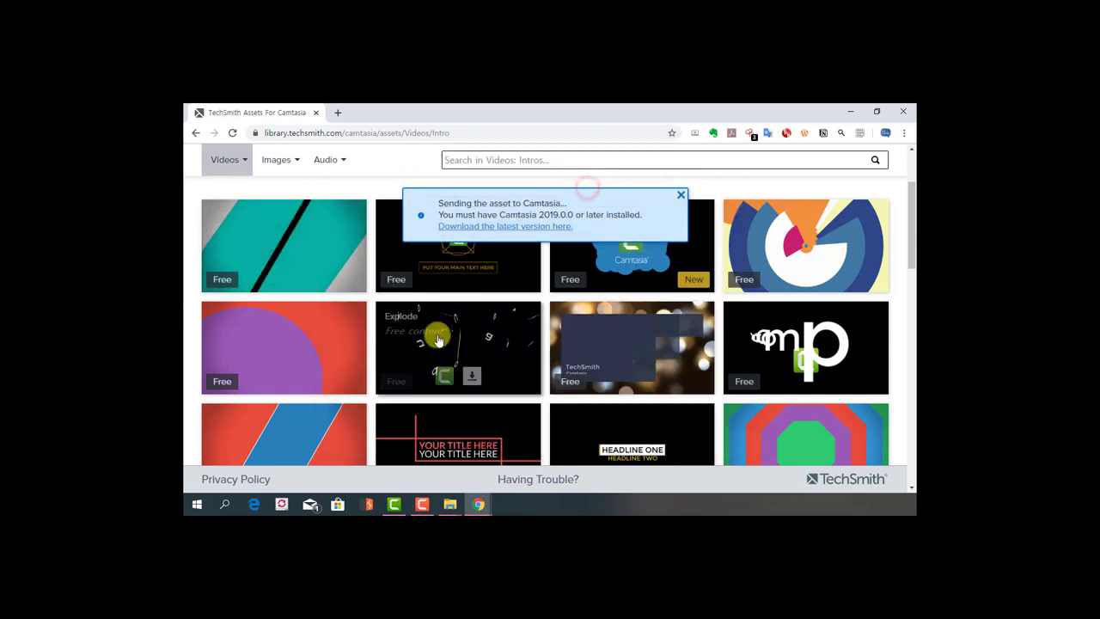
mouse_move(438, 337)
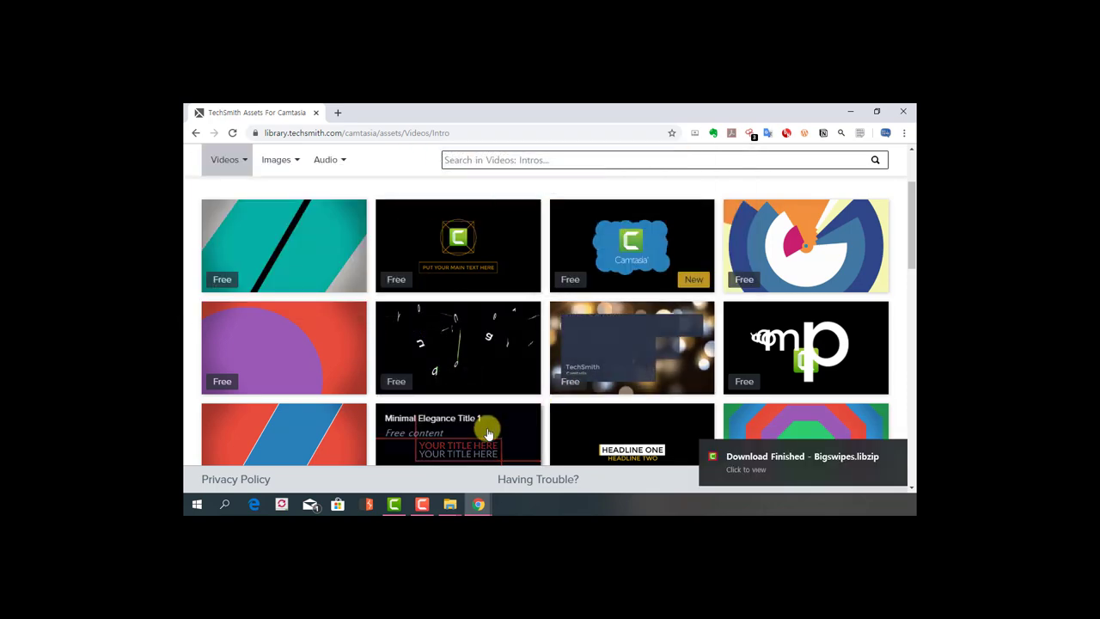
mouse_move(454, 445)
Step: Switch to Camtasia through the finished Bigswipes.libzip download and display the Downloads user library
click(394, 504)
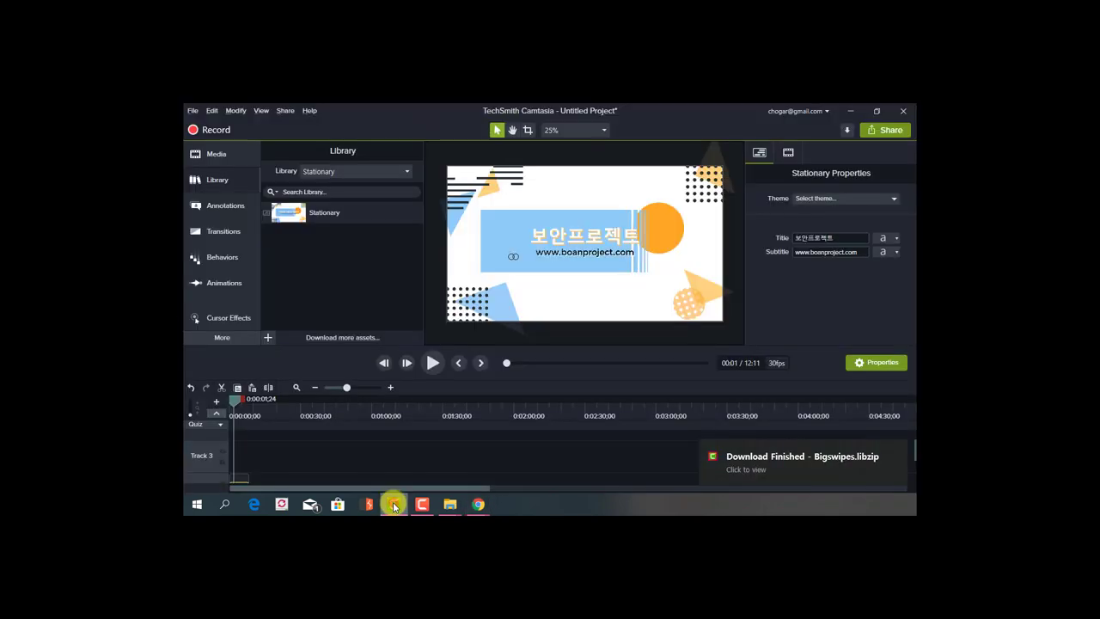
key(alt+Tab)
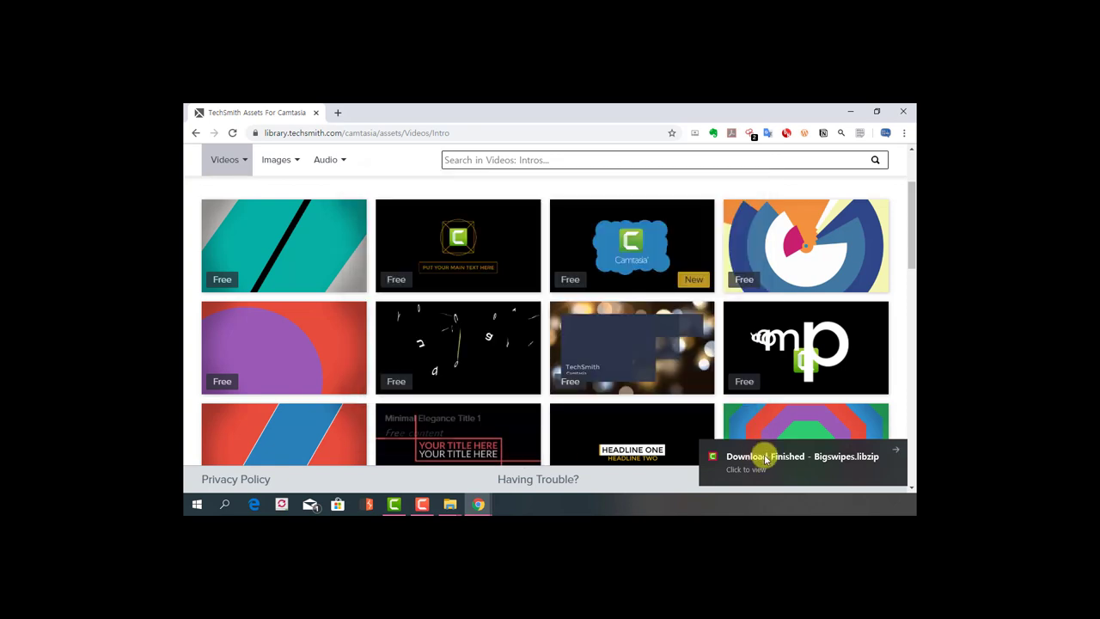
click(813, 457)
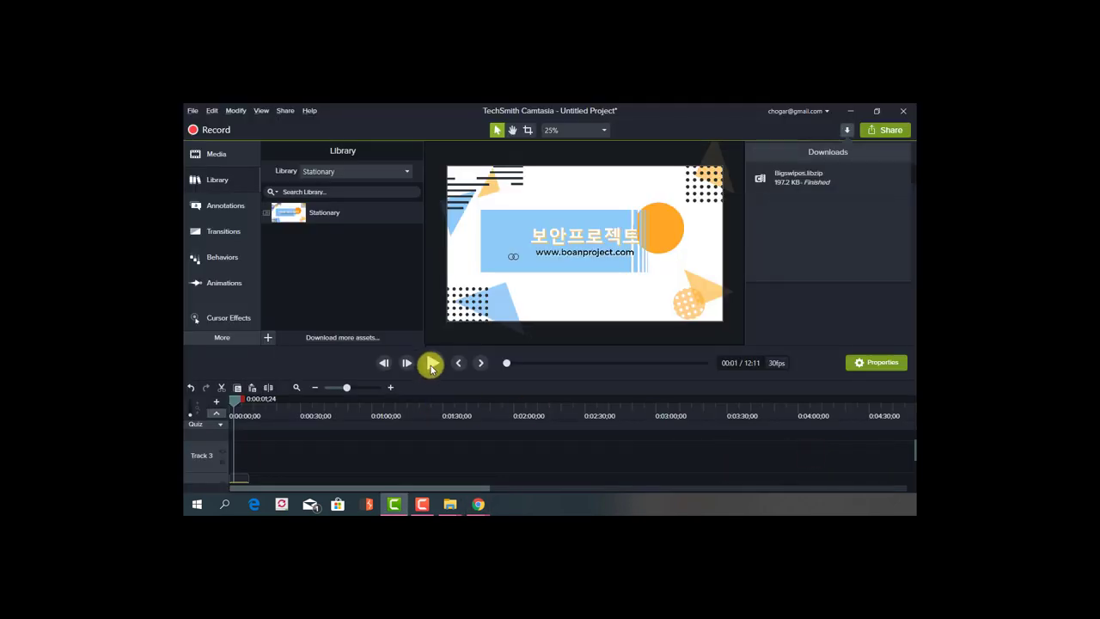
click(365, 217)
click(356, 172)
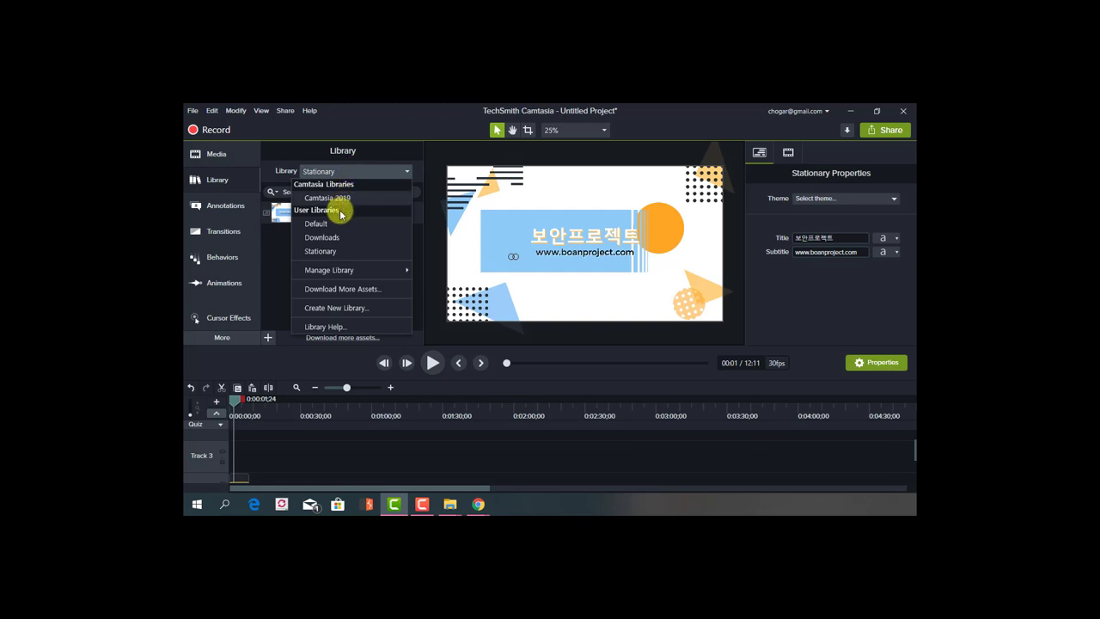
click(332, 237)
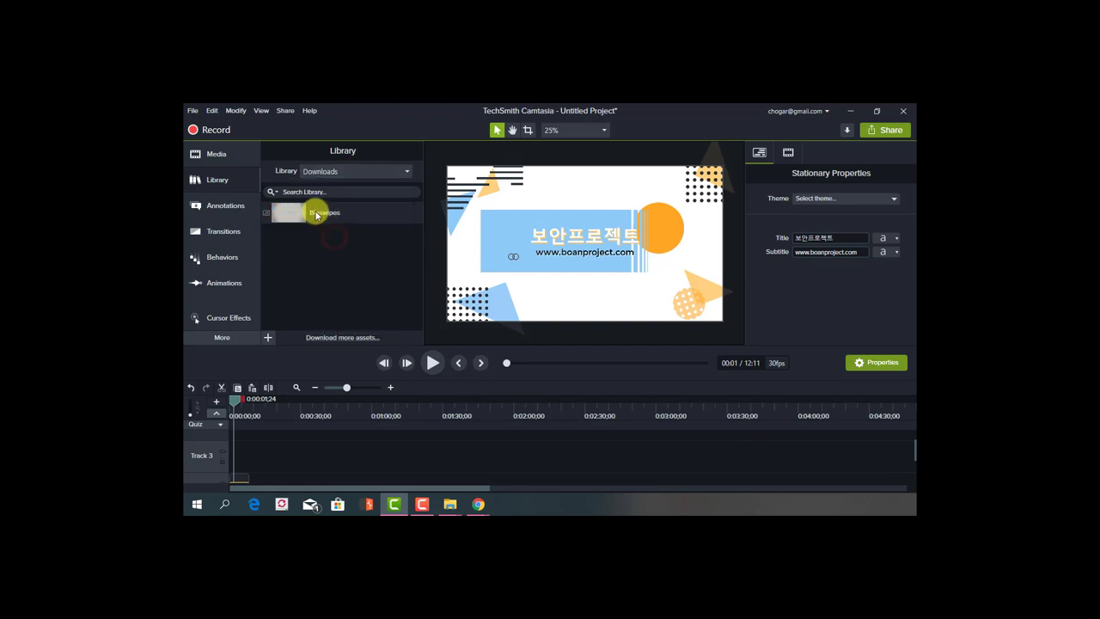
Step: Compare the contents of the Stationary and Downloads user libraries, ending on Downloads
click(344, 171)
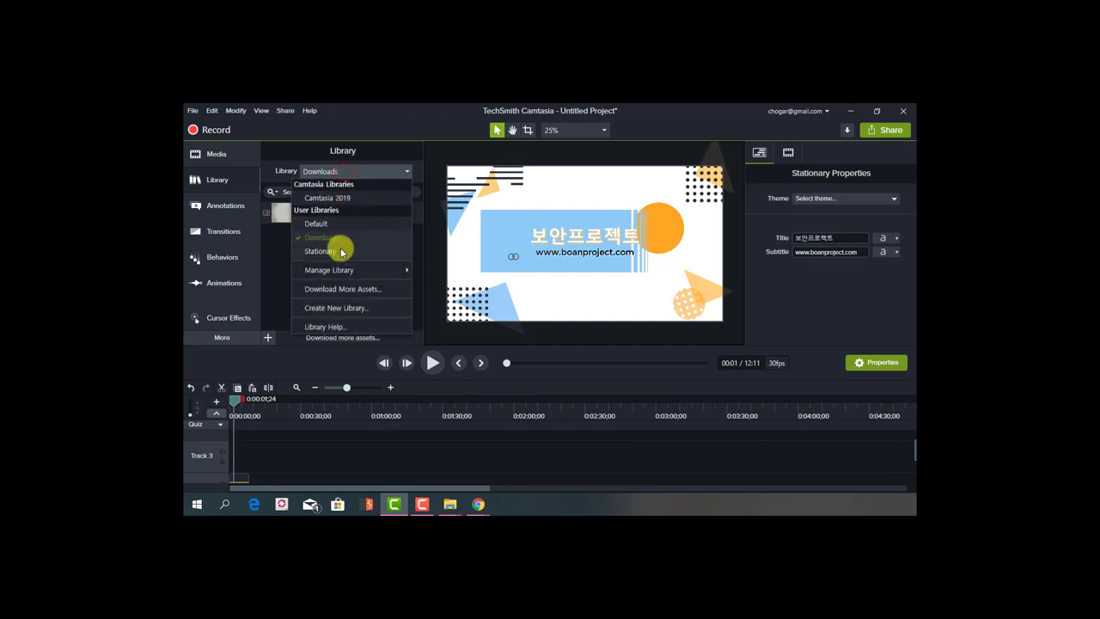
click(335, 252)
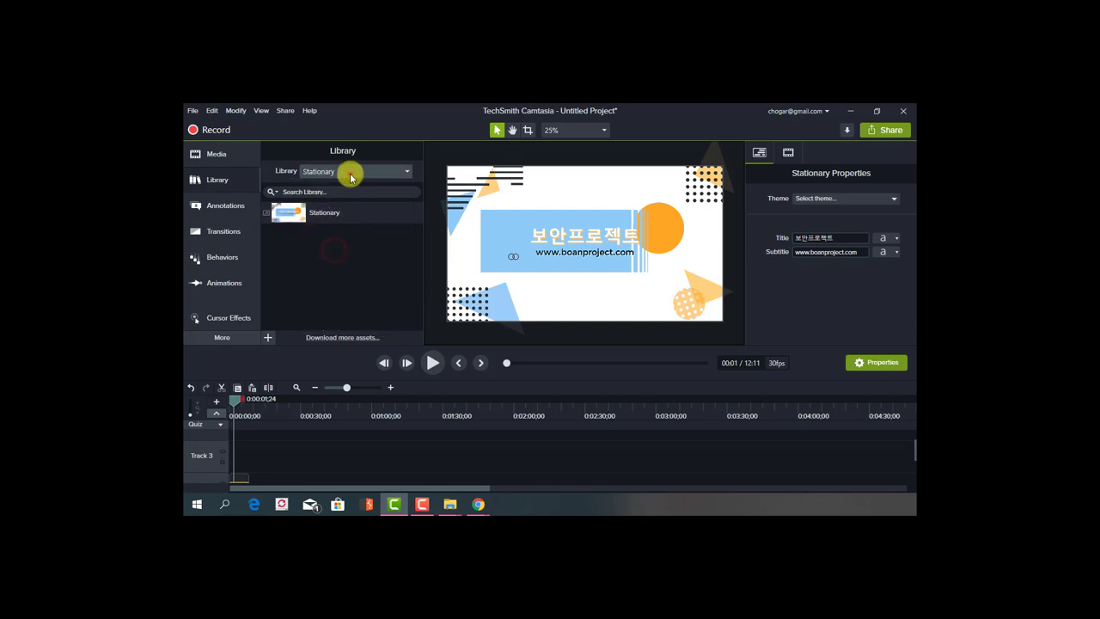
click(343, 171)
click(335, 239)
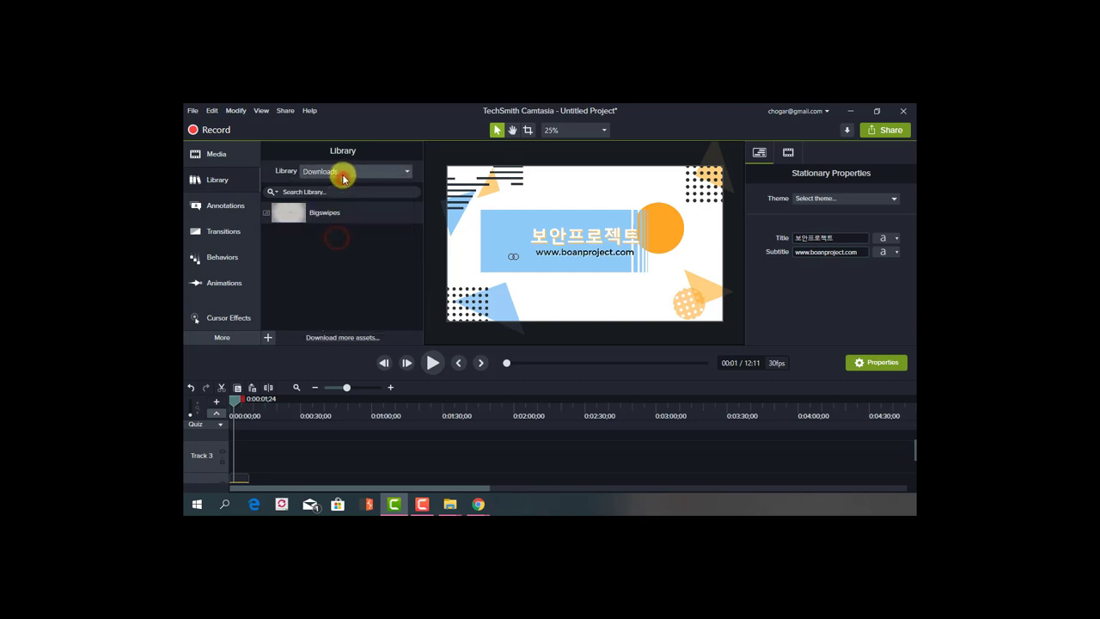
click(342, 172)
click(338, 252)
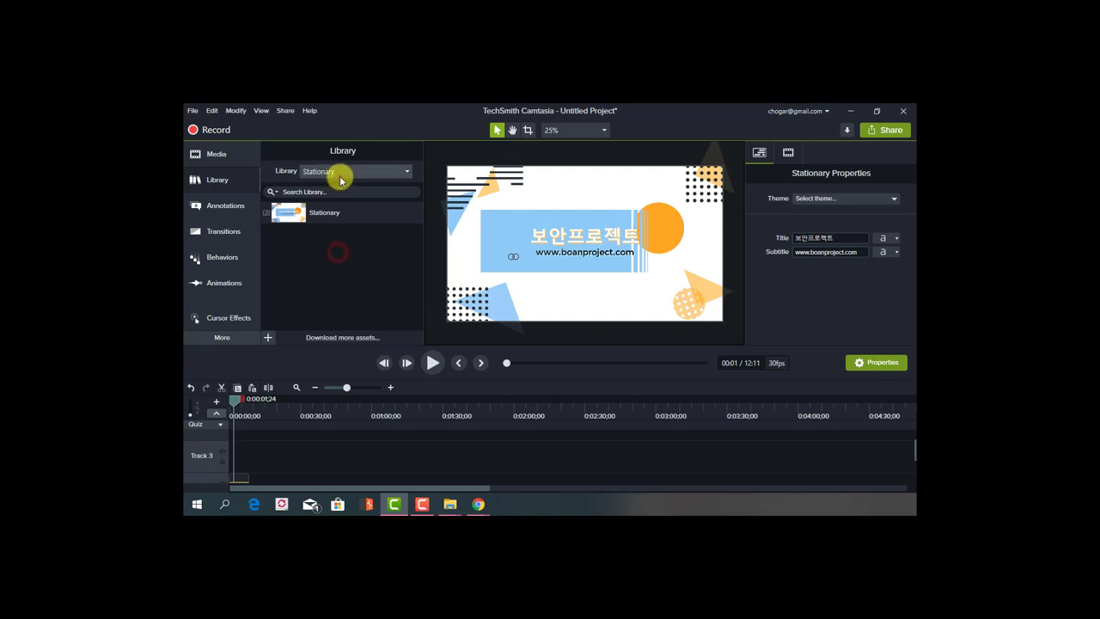
click(320, 171)
click(331, 239)
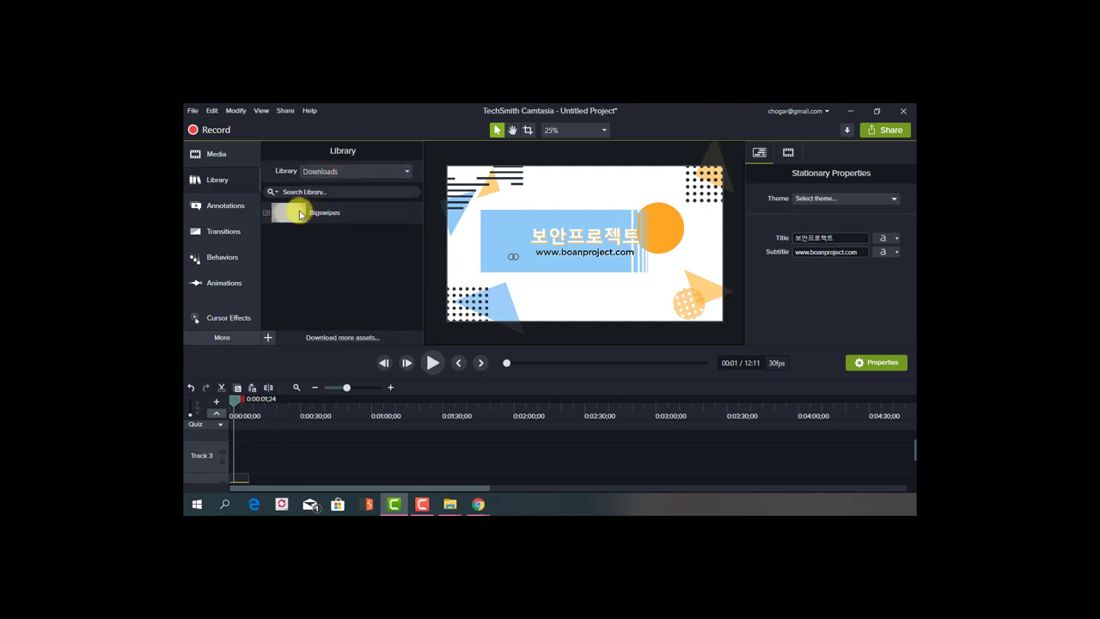
Step: Add the Bigswipes intro to Track 2 directly after the Stationary intro and play it back
drag(300, 214, 291, 454)
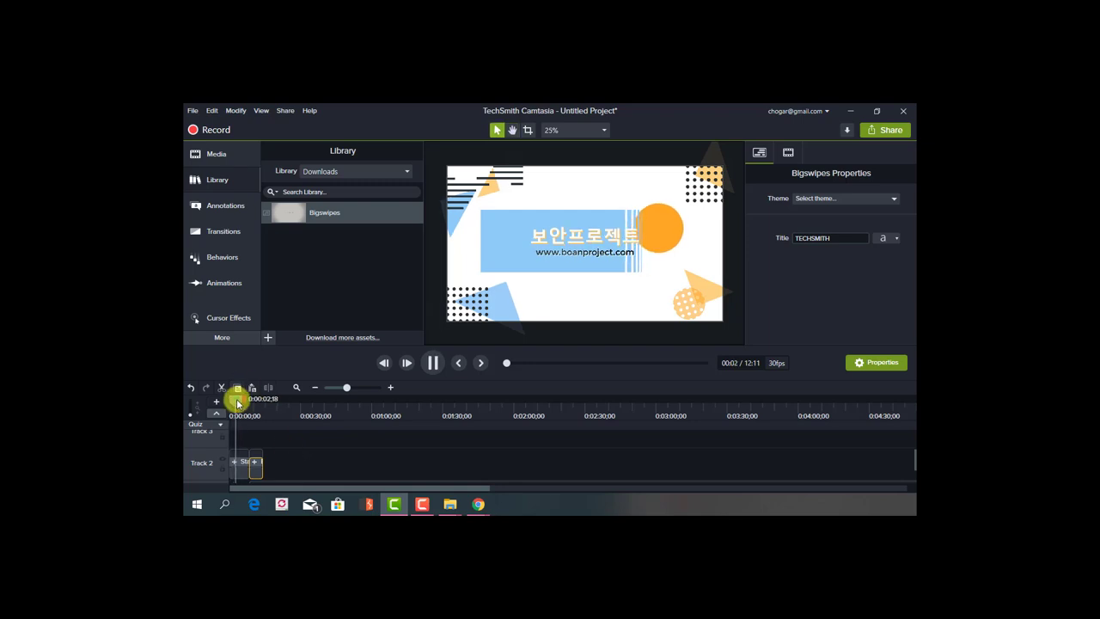
drag(233, 399, 253, 406)
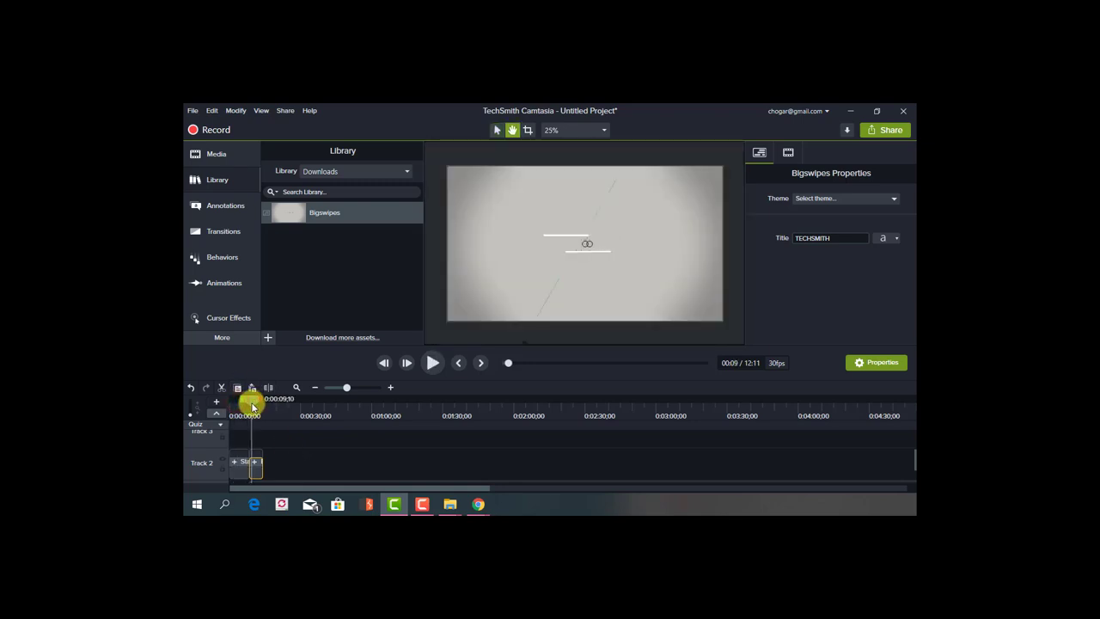
key(space)
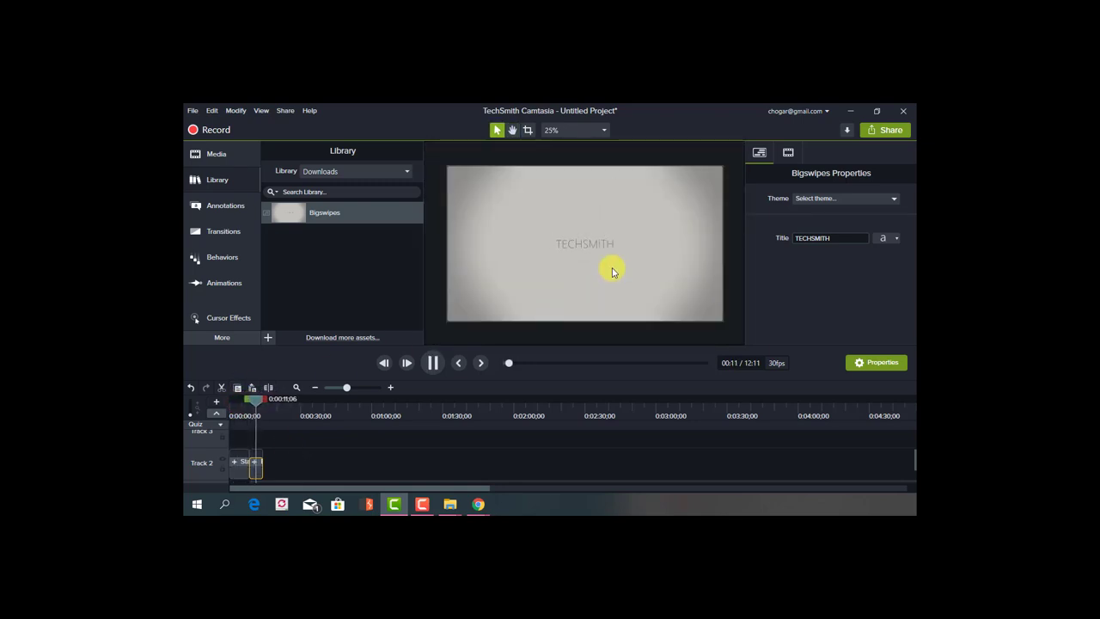
key(space)
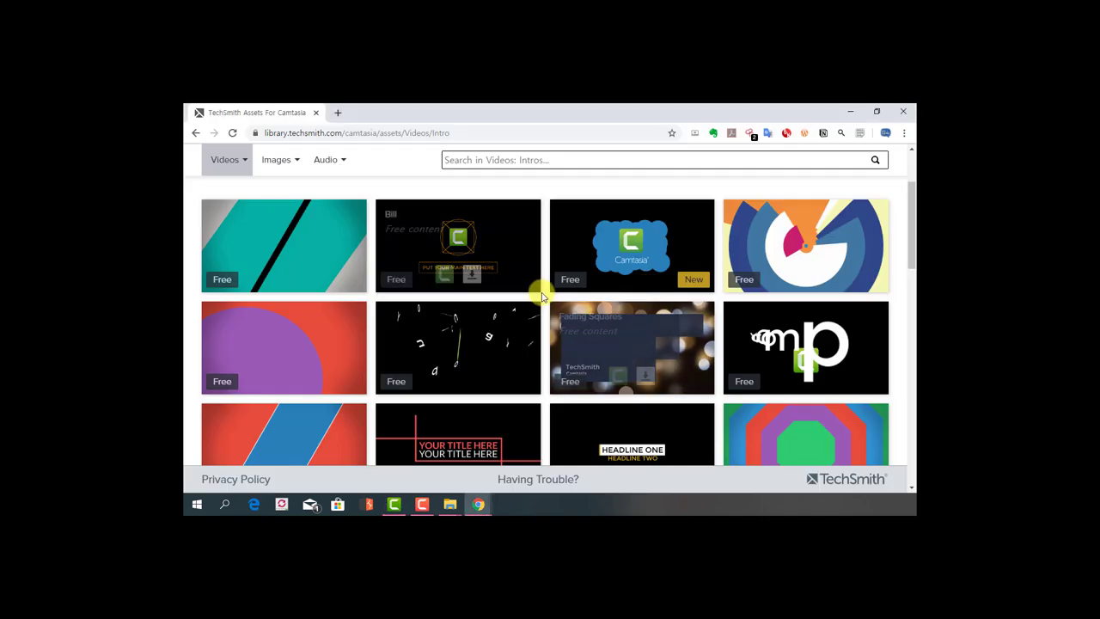
Step: Return to the TechSmith Assets home page in the browser and open the Device Frames category
scroll(536, 287, up, 3)
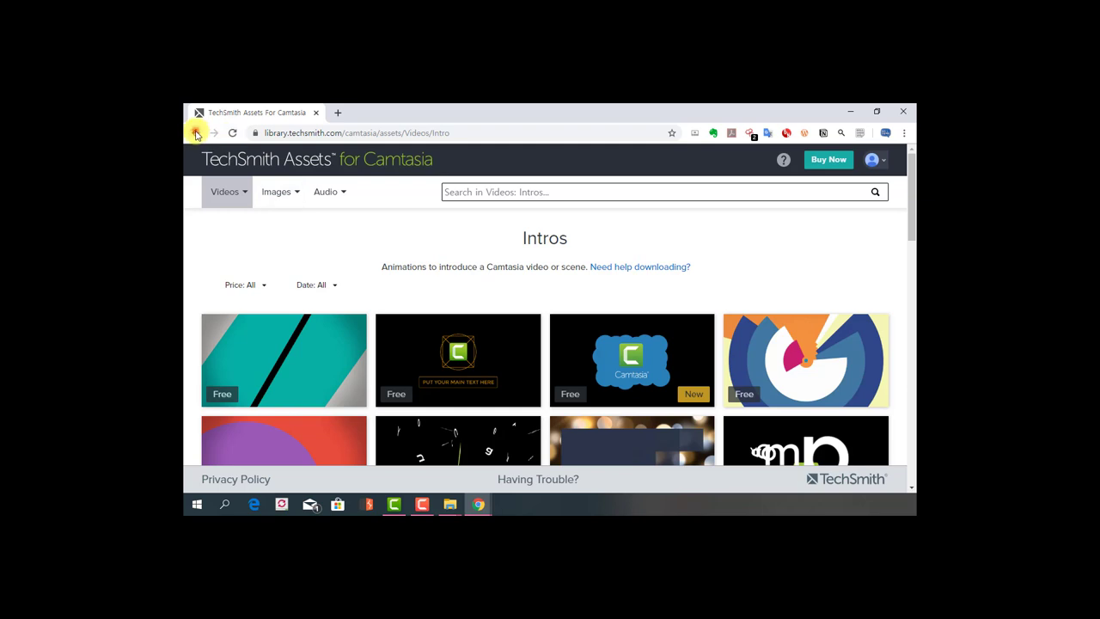
click(196, 134)
scroll(409, 299, up, 2)
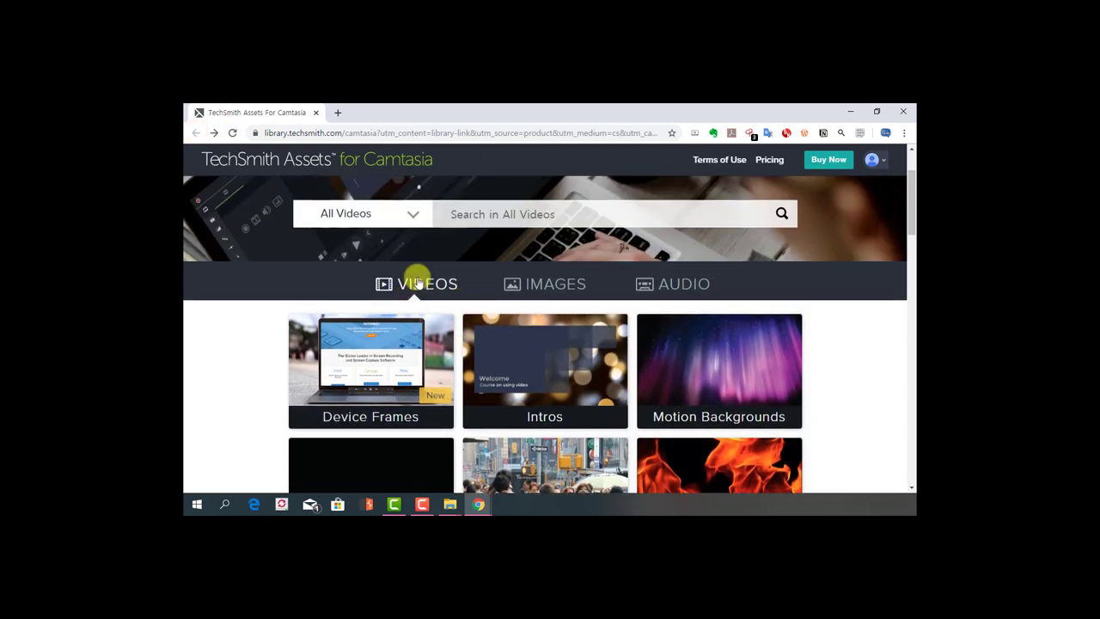
click(401, 360)
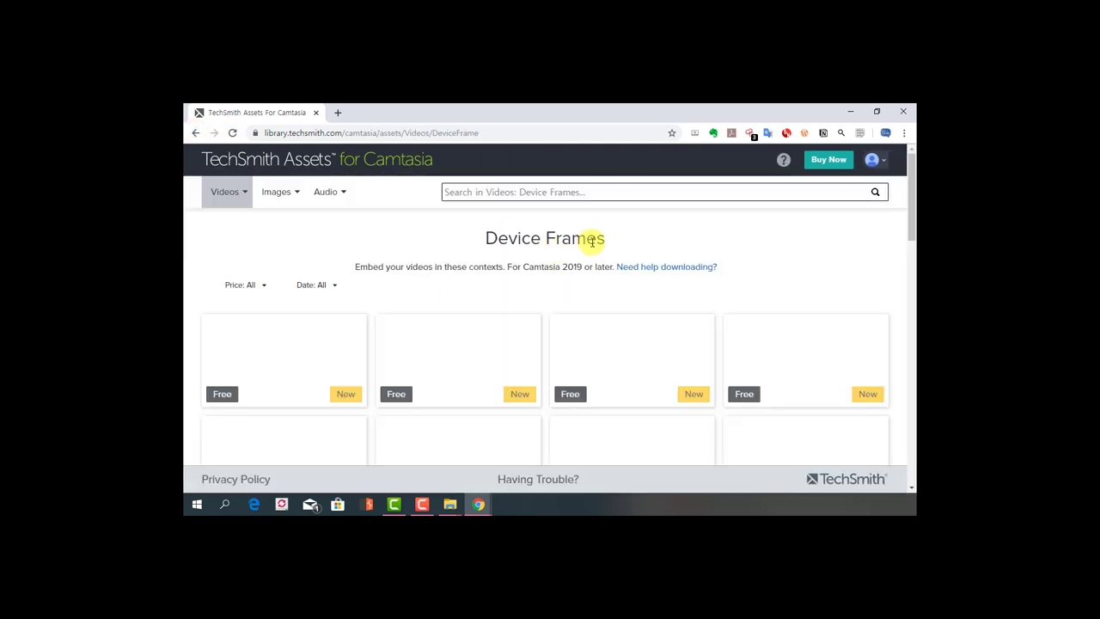
Step: Browse the Device Frames collection and preview iPhone 8 Retail Space, Pixel 3 Warehouse, Chromebook Pixel City Sidewalk and Pixel 3 Kitchen
scroll(521, 266, down, 5)
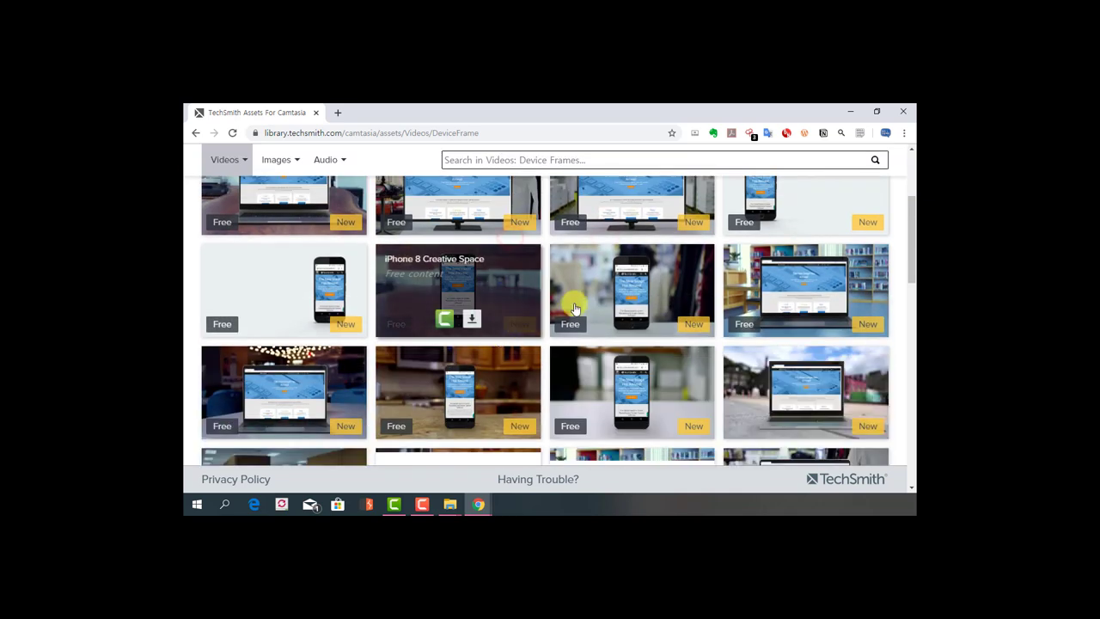
mouse_move(594, 309)
scroll(585, 284, down, 1)
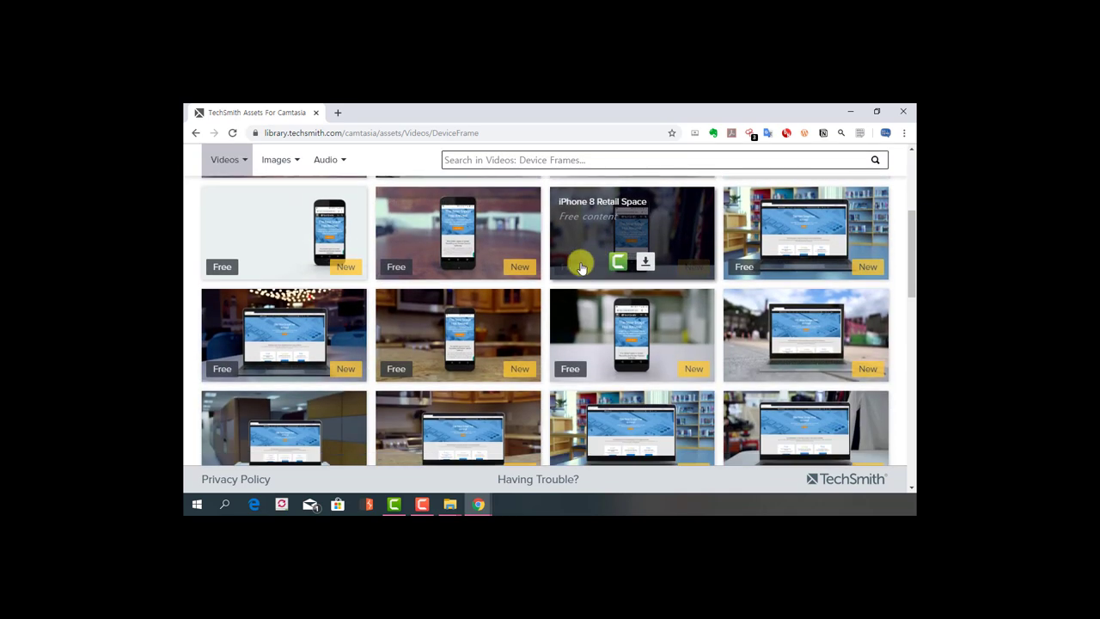
mouse_move(571, 273)
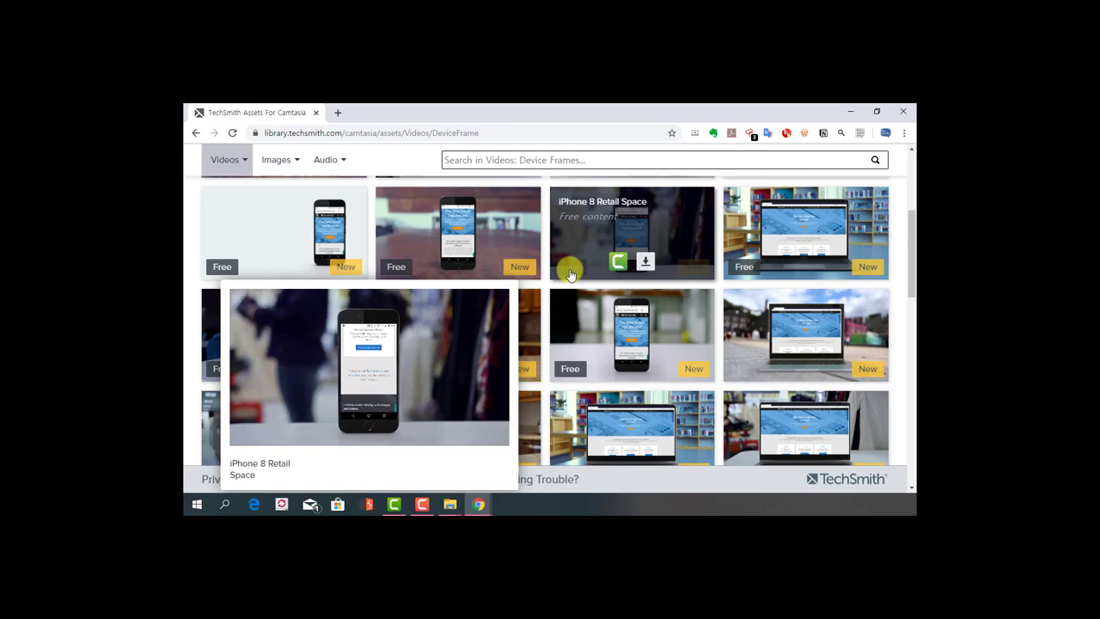
scroll(570, 274, down, 5)
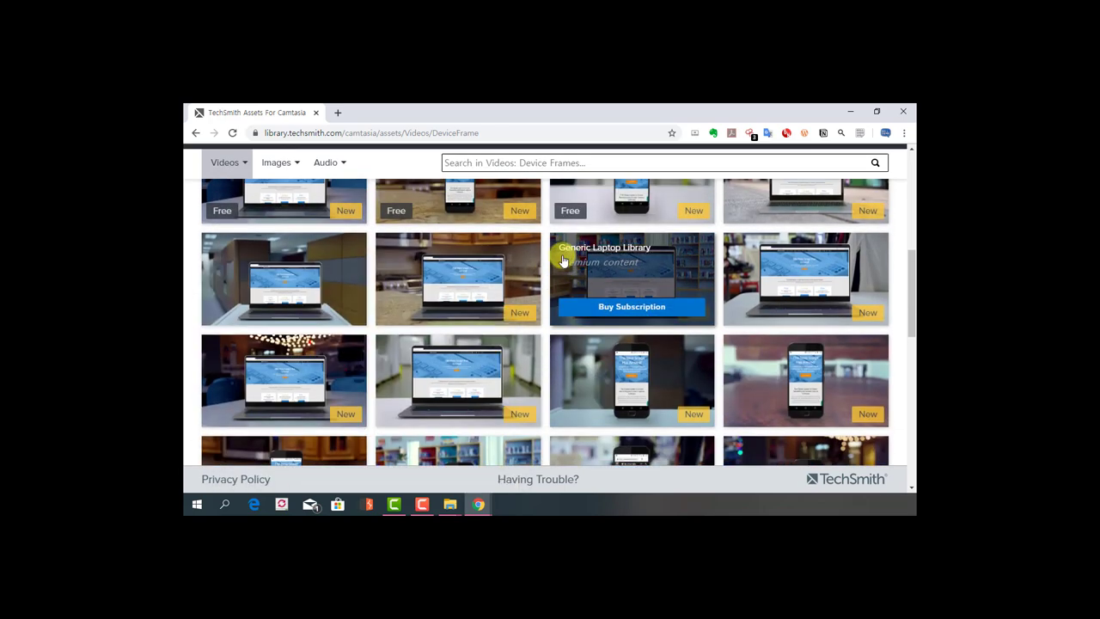
scroll(563, 261, up, 1)
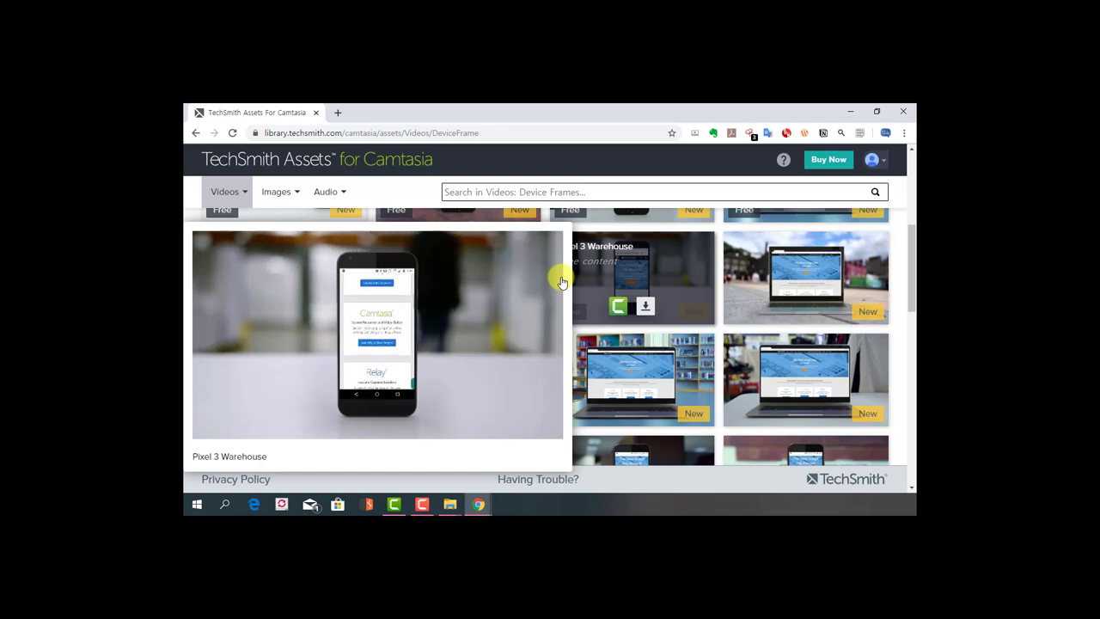
mouse_move(735, 276)
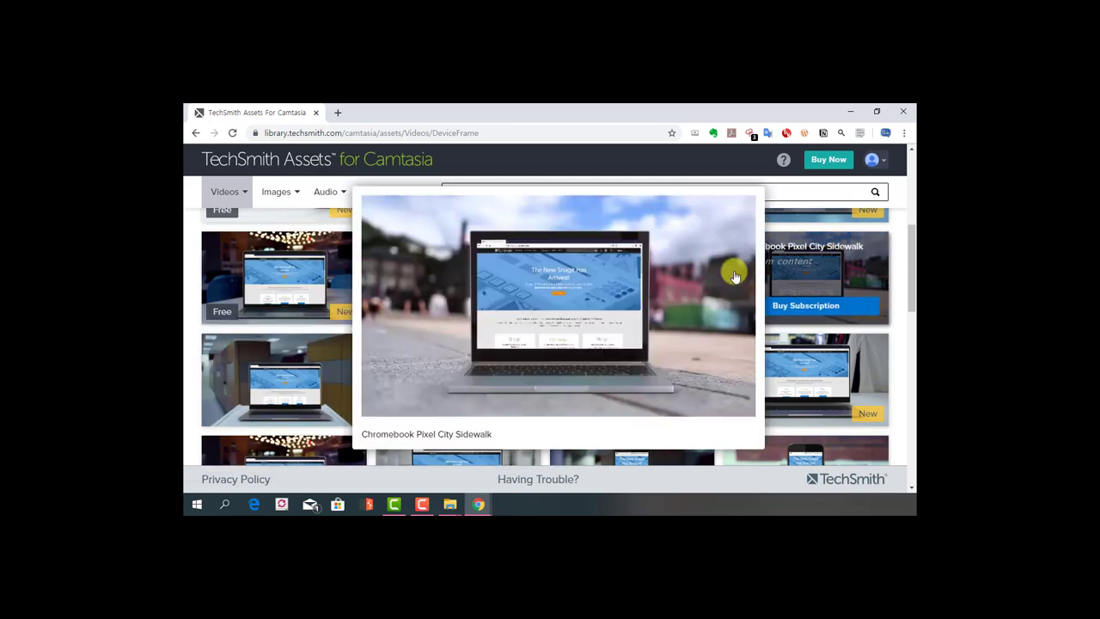
mouse_move(496, 267)
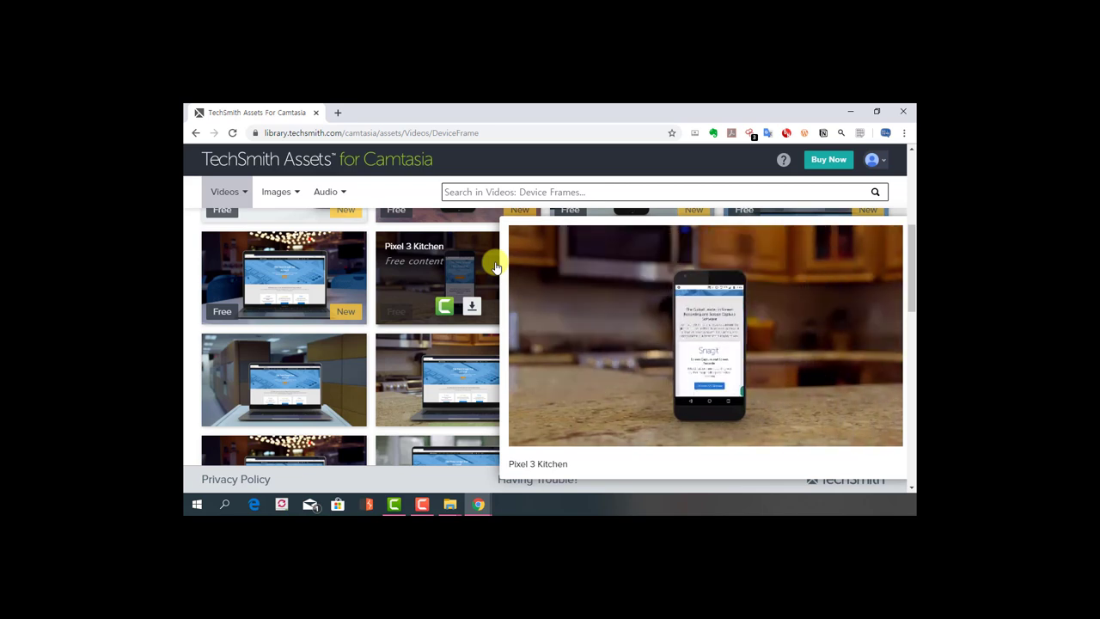
scroll(449, 270, up, 3)
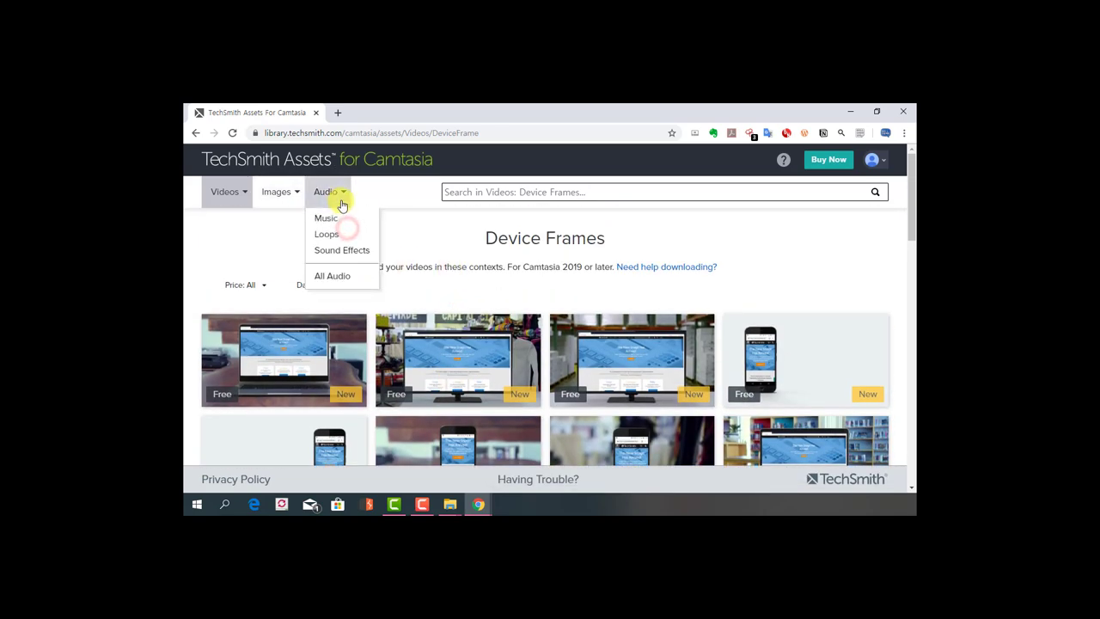
Step: Return to the TechSmith Assets home page and open the Effects video category
click(228, 192)
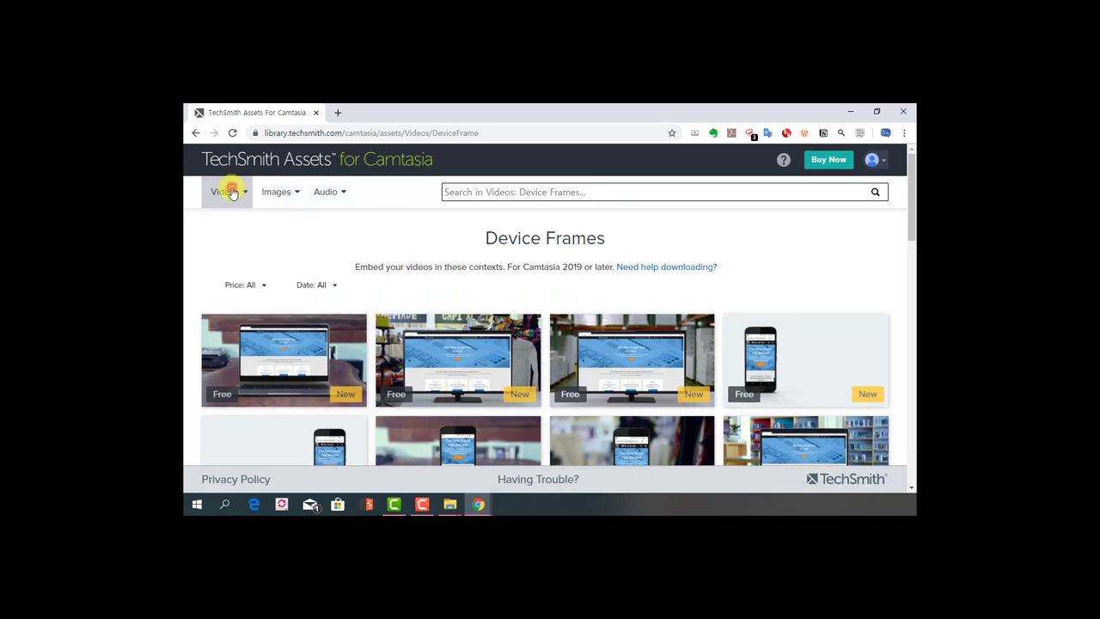
click(193, 133)
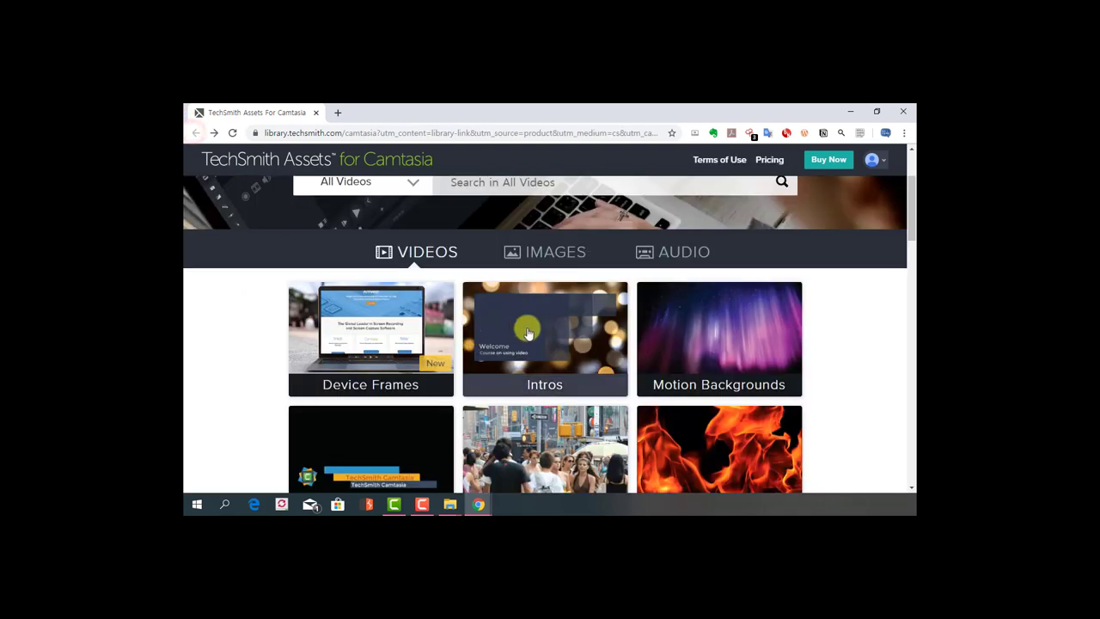
scroll(486, 335, down, 2)
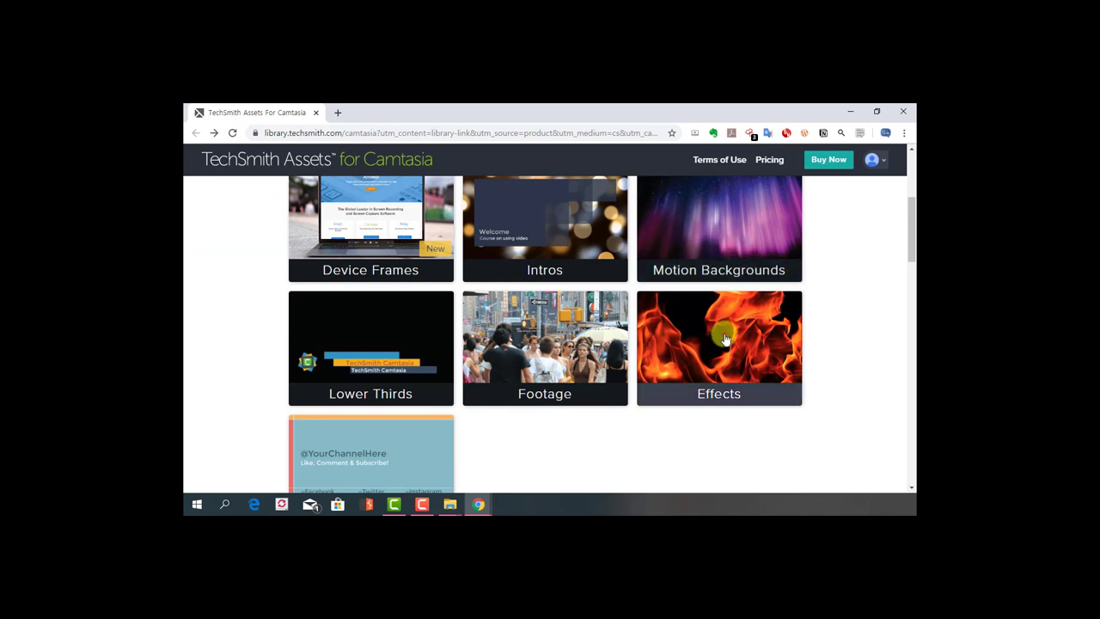
click(723, 334)
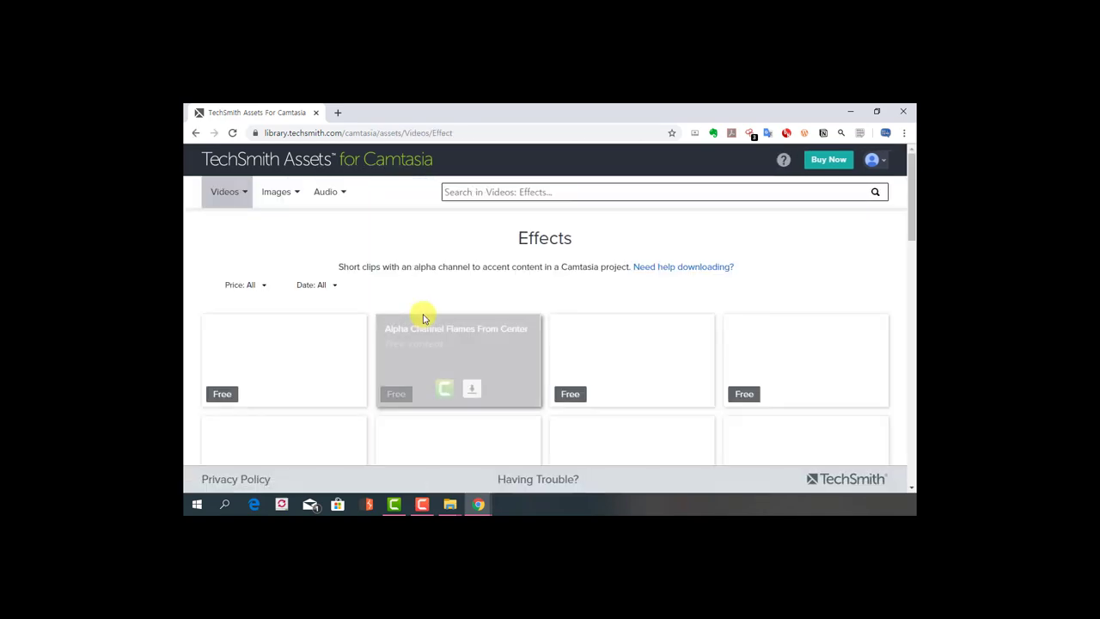
Step: Look through the Effects clips, previewing Alpha Channel Billowing Smoke and checking the flame effects
scroll(423, 318, down, 3)
scroll(424, 320, down, 1)
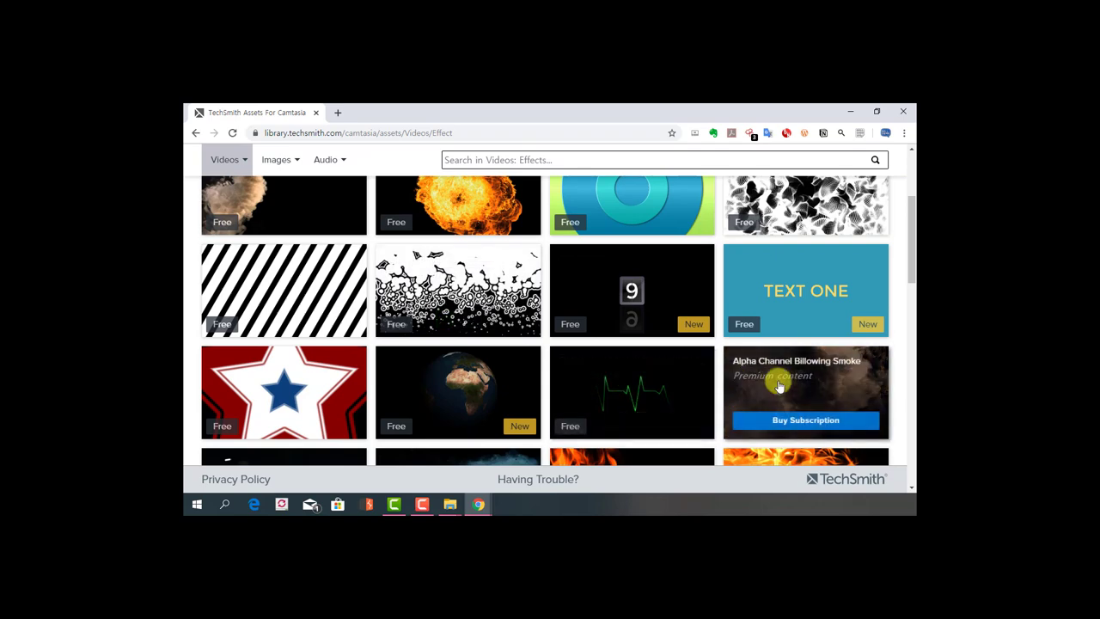
mouse_move(779, 387)
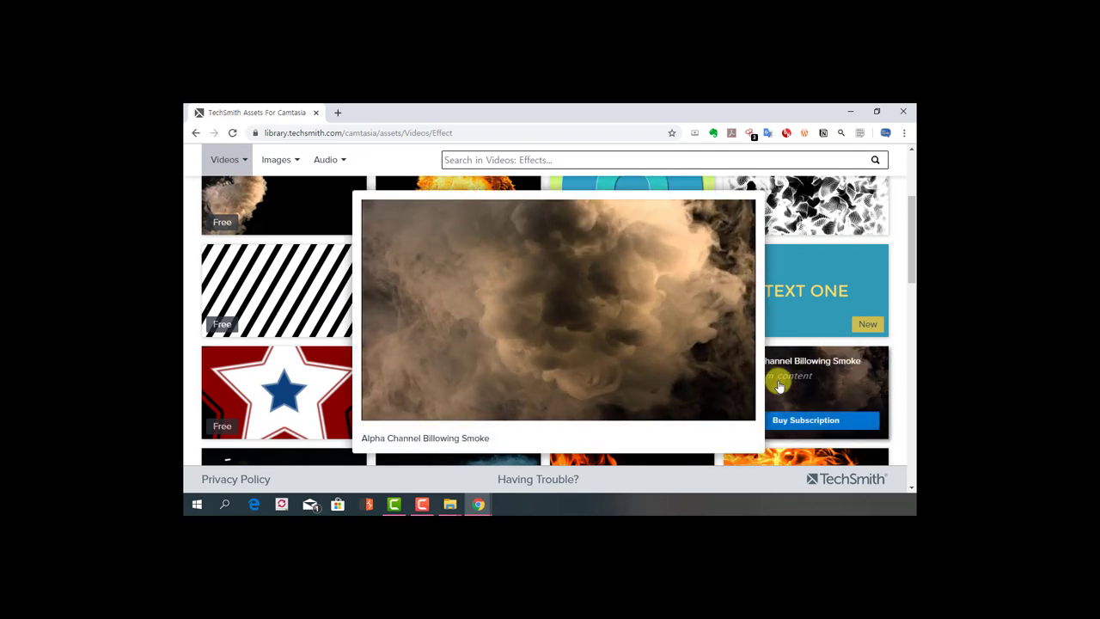
scroll(739, 384, down, 2)
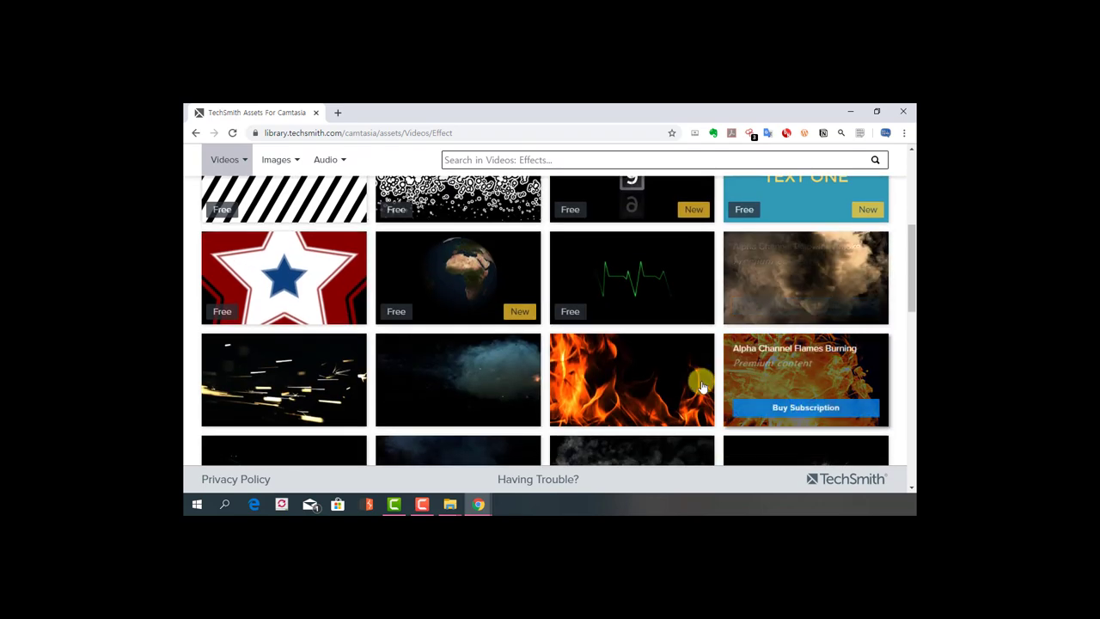
mouse_move(667, 382)
scroll(483, 354, up, 4)
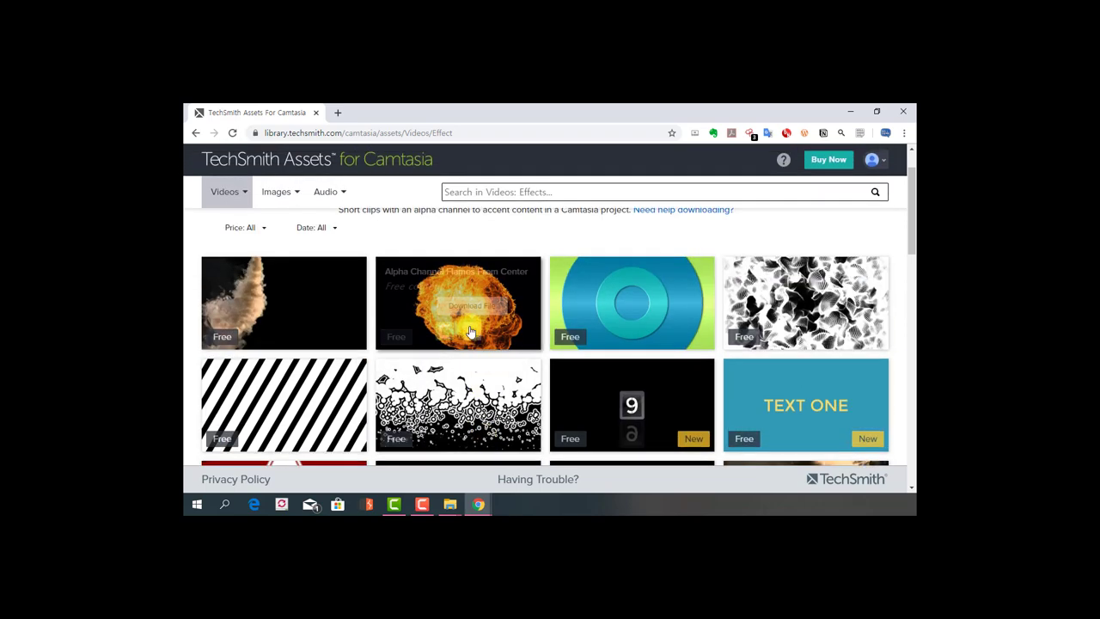
mouse_move(463, 292)
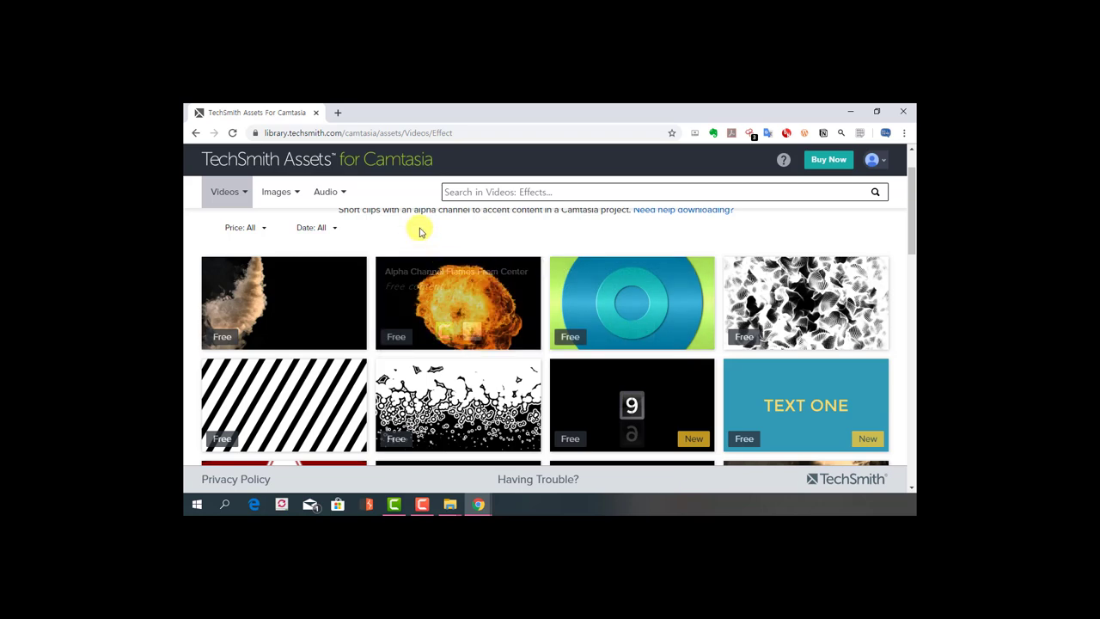
Step: Open the Photos category under Images and look through the available stock photos
scroll(417, 226, up, 1)
mouse_move(279, 194)
click(277, 219)
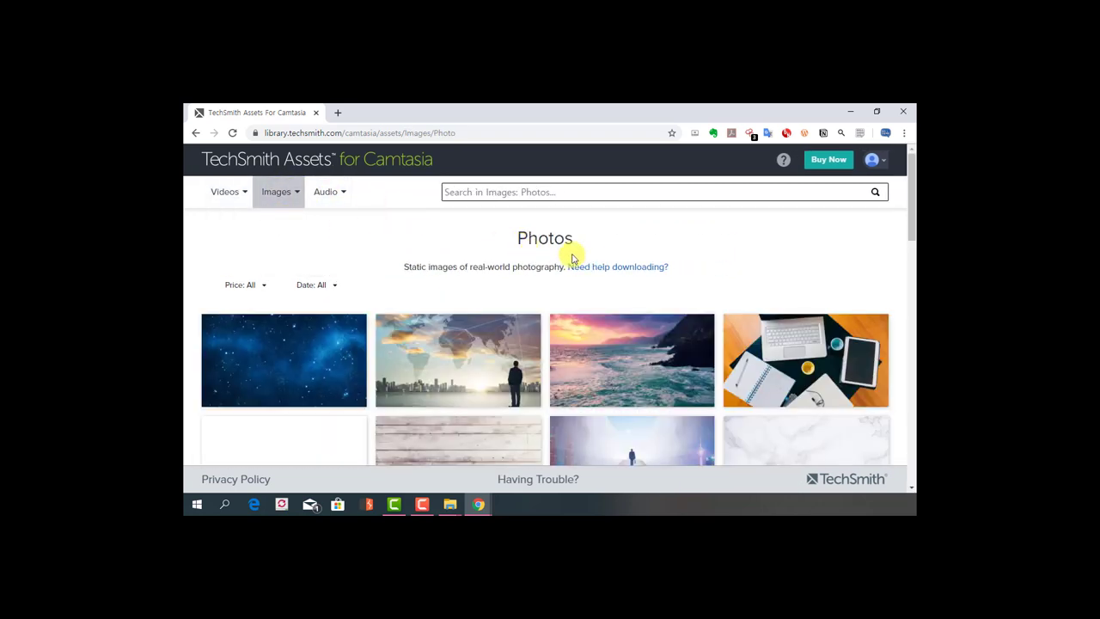
scroll(570, 253, down, 2)
scroll(649, 340, down, 2)
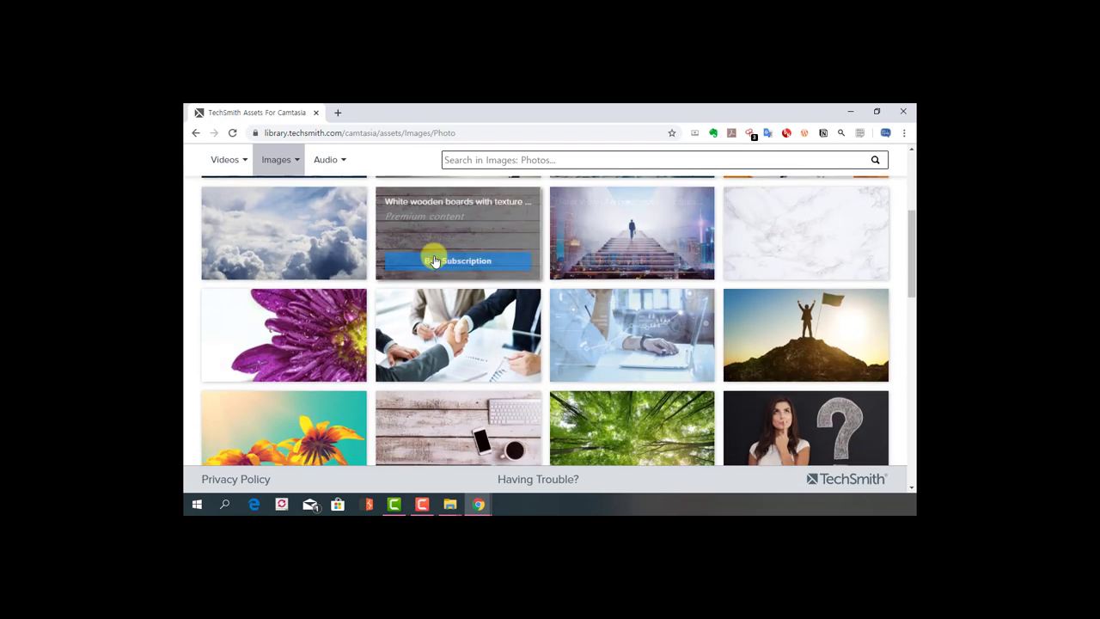
scroll(430, 253, up, 4)
scroll(314, 286, up, 1)
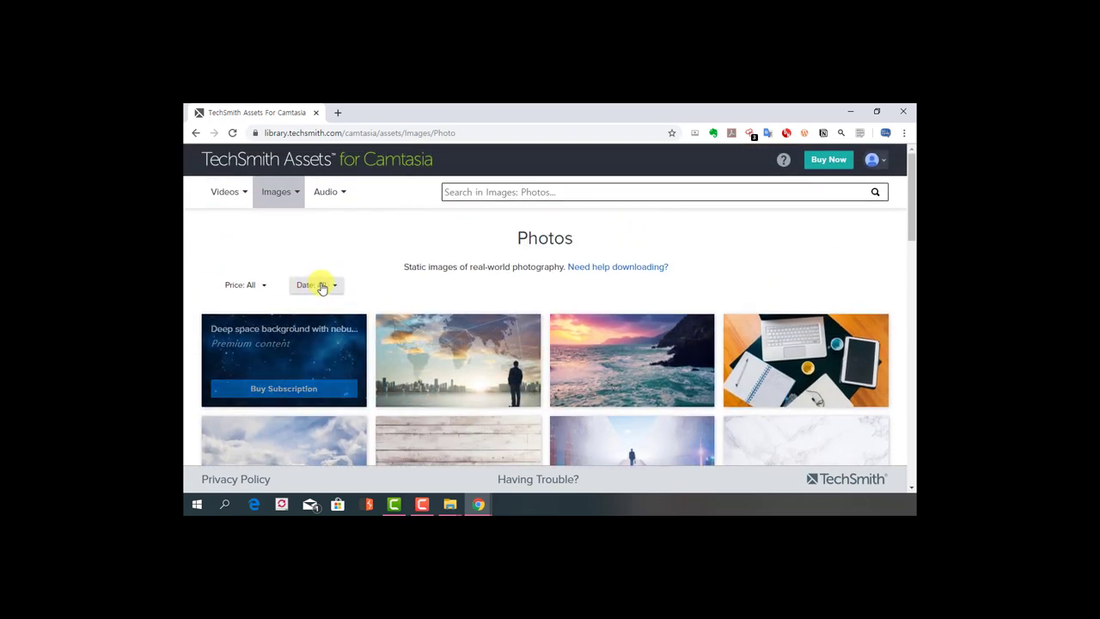
scroll(375, 286, down, 6)
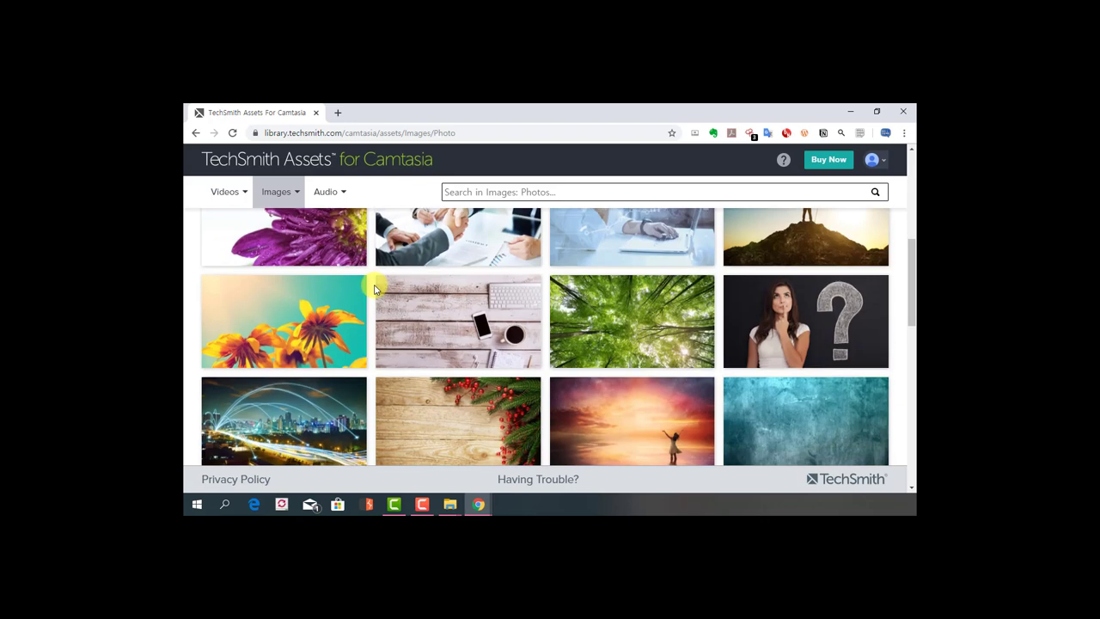
mouse_move(614, 310)
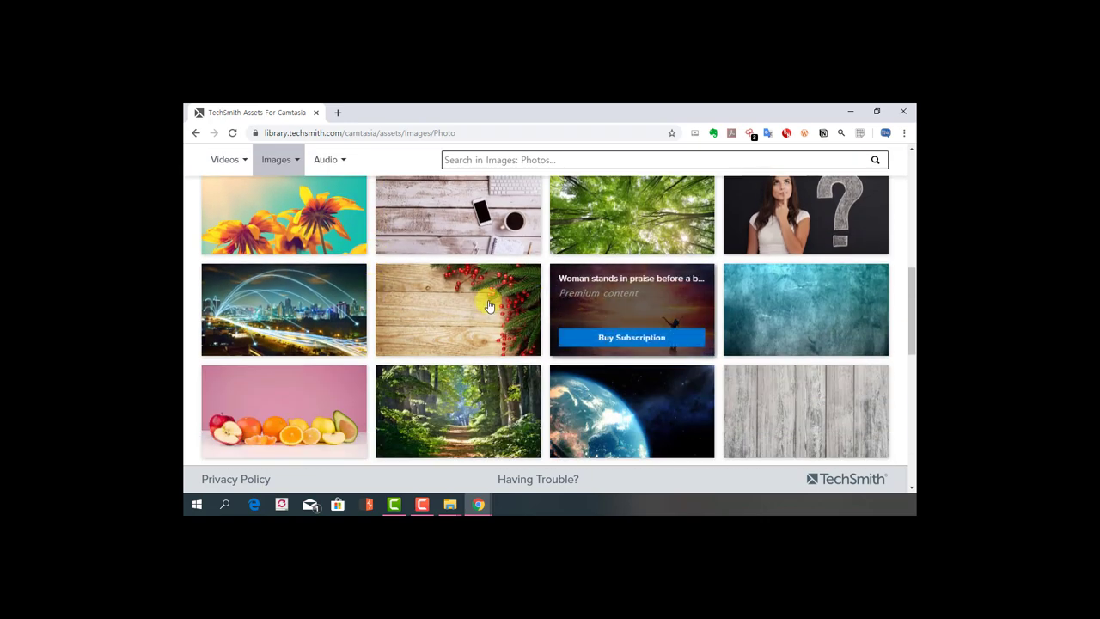
scroll(462, 282, up, 6)
scroll(463, 283, up, 1)
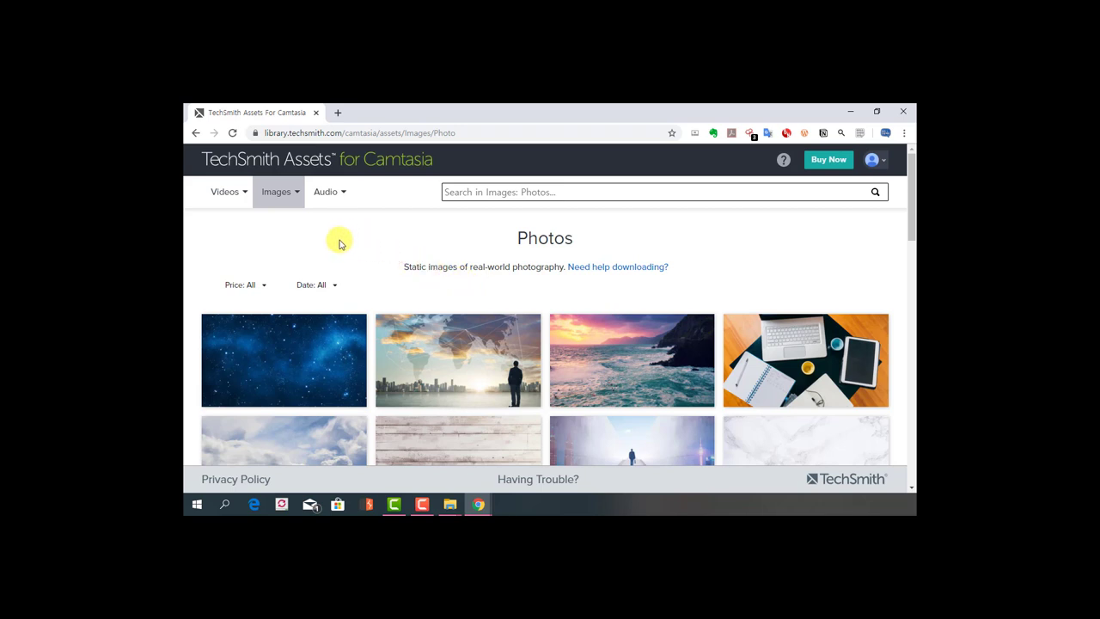
Step: Open the Music category under Audio and look through the free and premium tracks
click(327, 192)
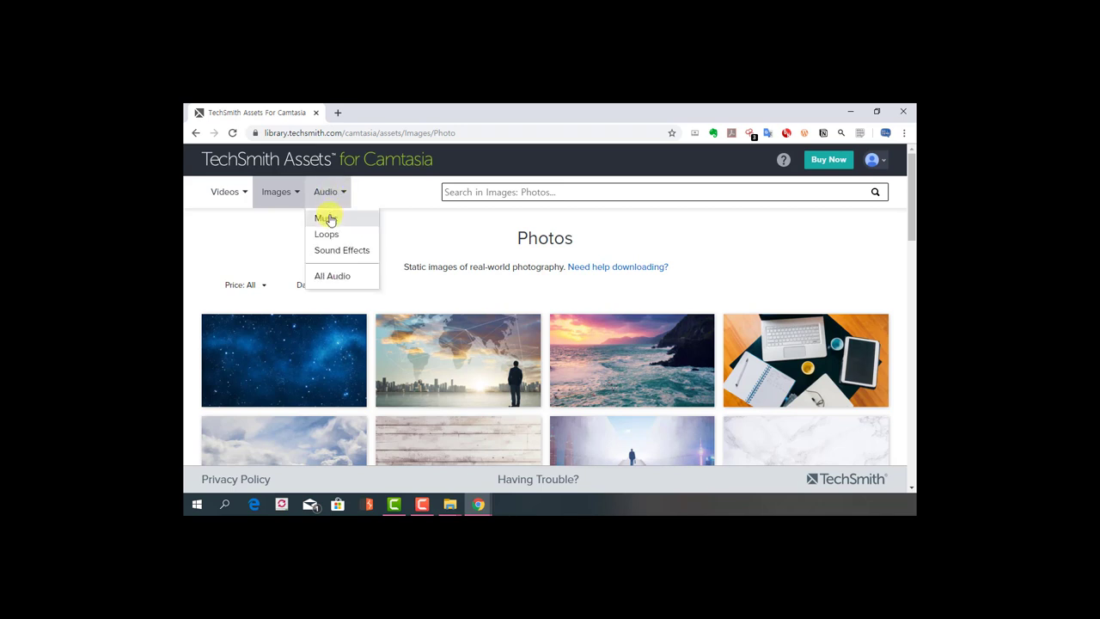
click(330, 218)
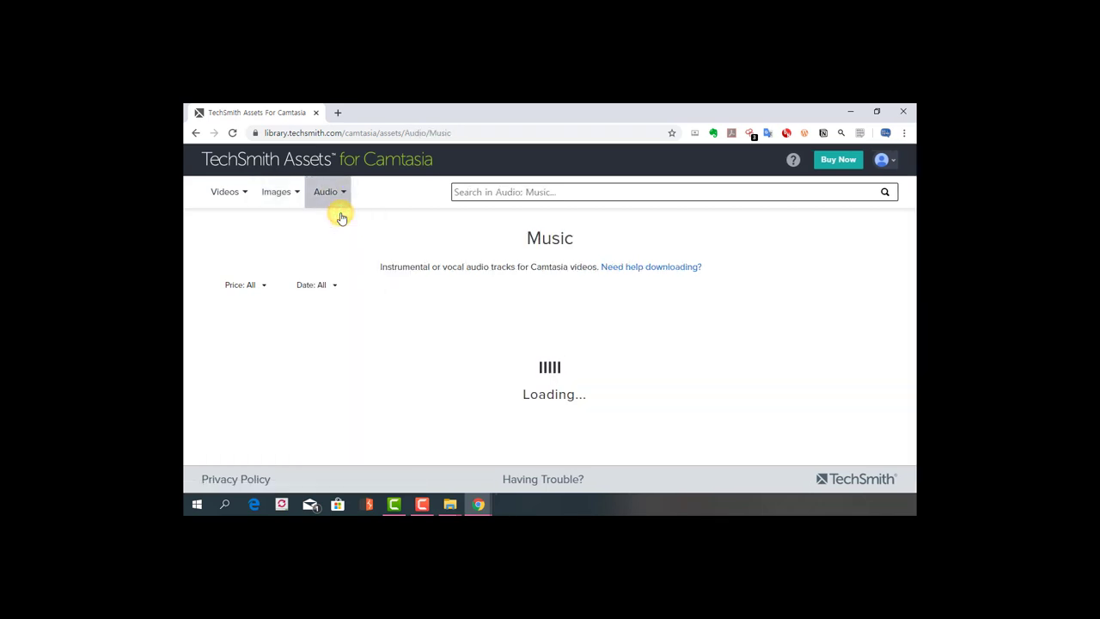
scroll(395, 237, down, 4)
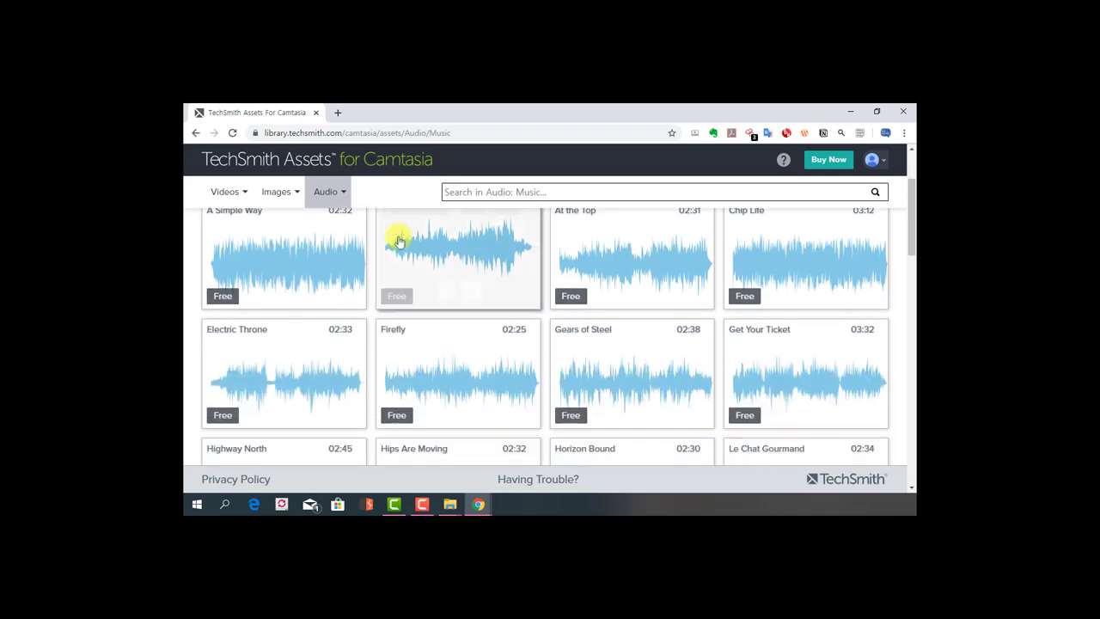
scroll(527, 331, down, 7)
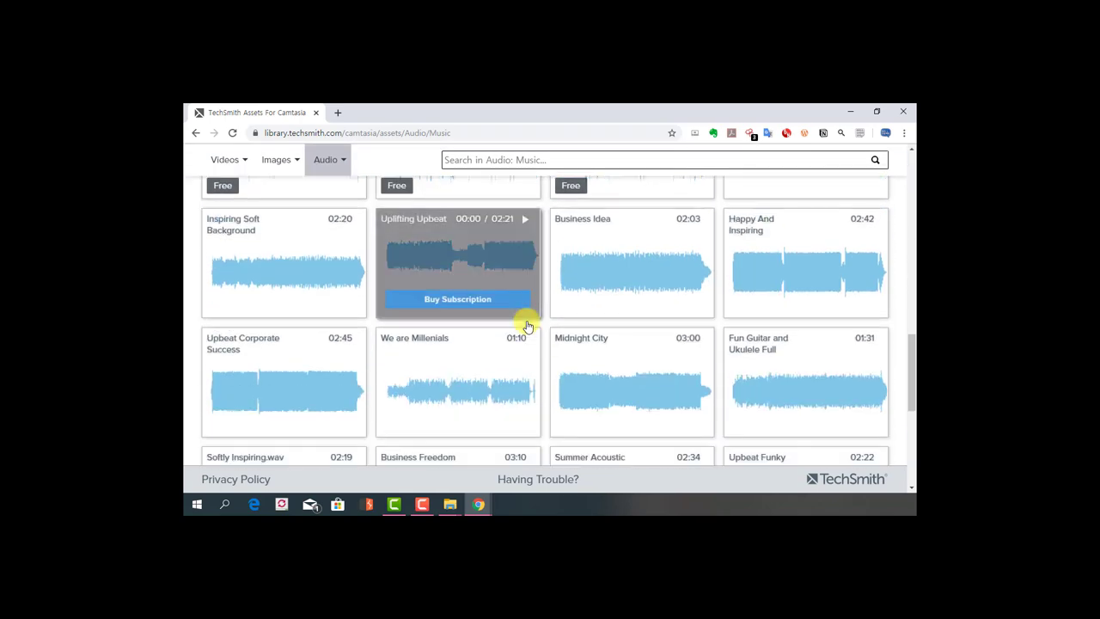
scroll(473, 229, up, 5)
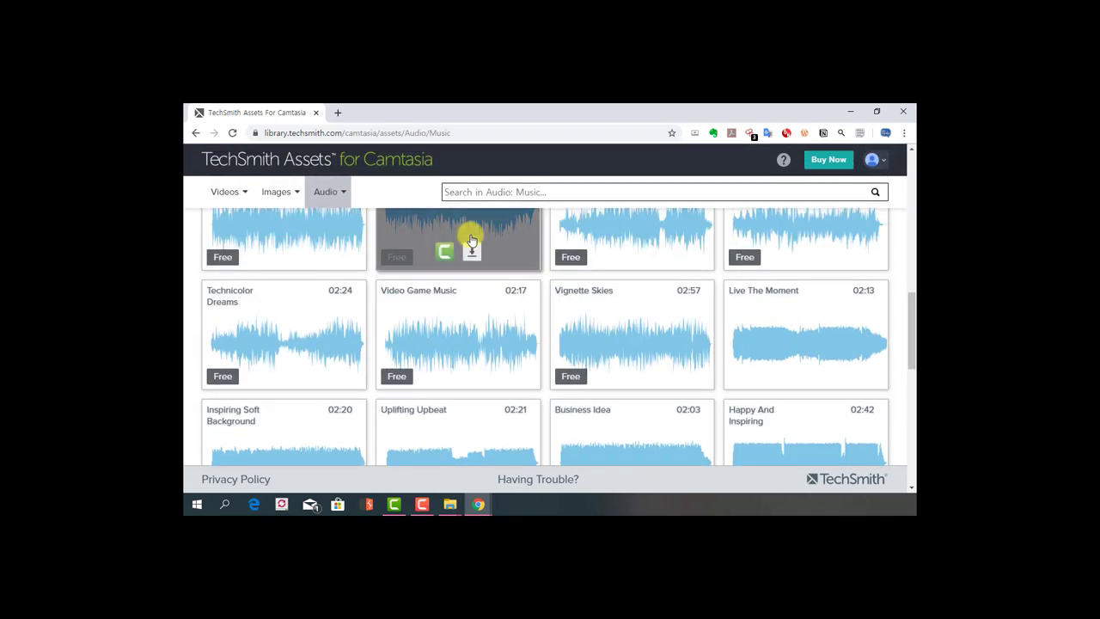
scroll(479, 294, down, 4)
scroll(541, 263, up, 6)
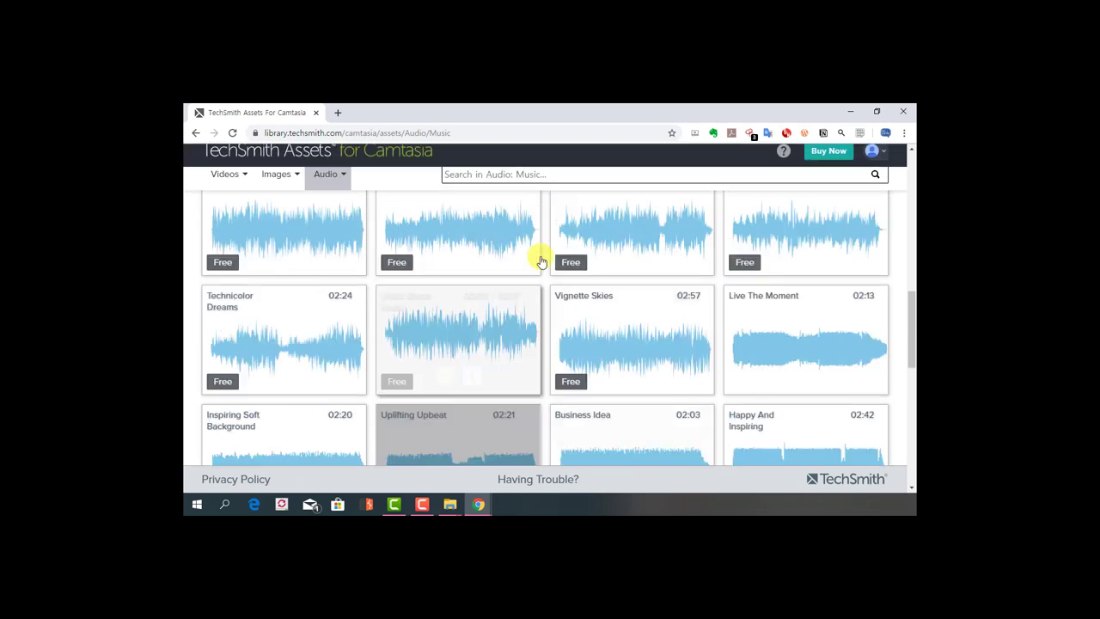
scroll(541, 261, up, 3)
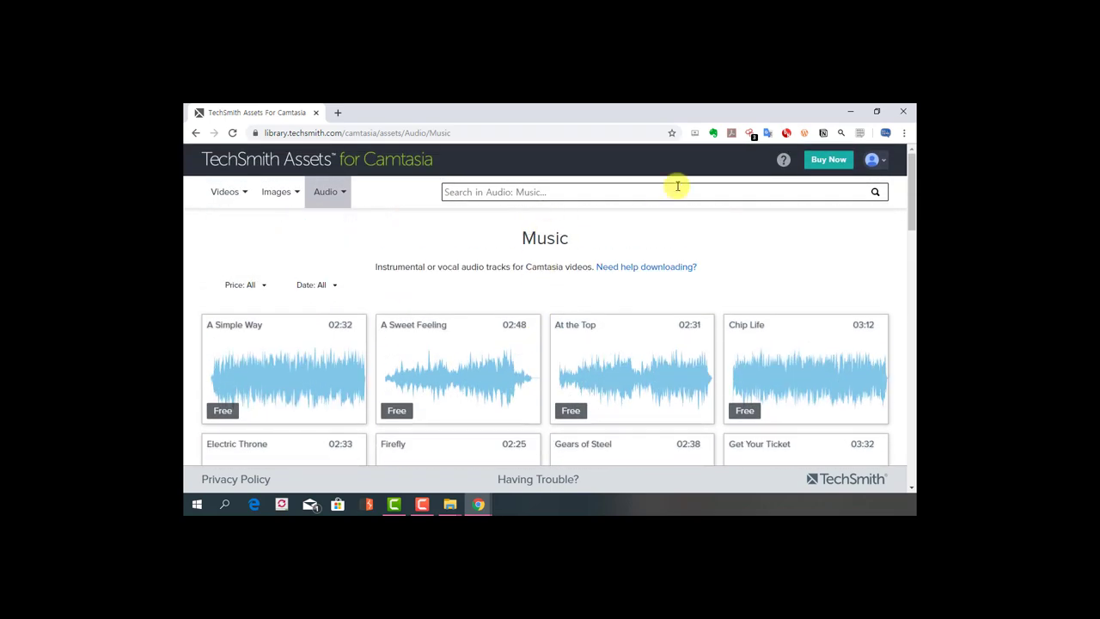
Step: Switch back to Camtasia and play the timeline from 0:00:05;24 into the Bigswipes intro, bringing Track 1 into view
click(862, 112)
click(345, 269)
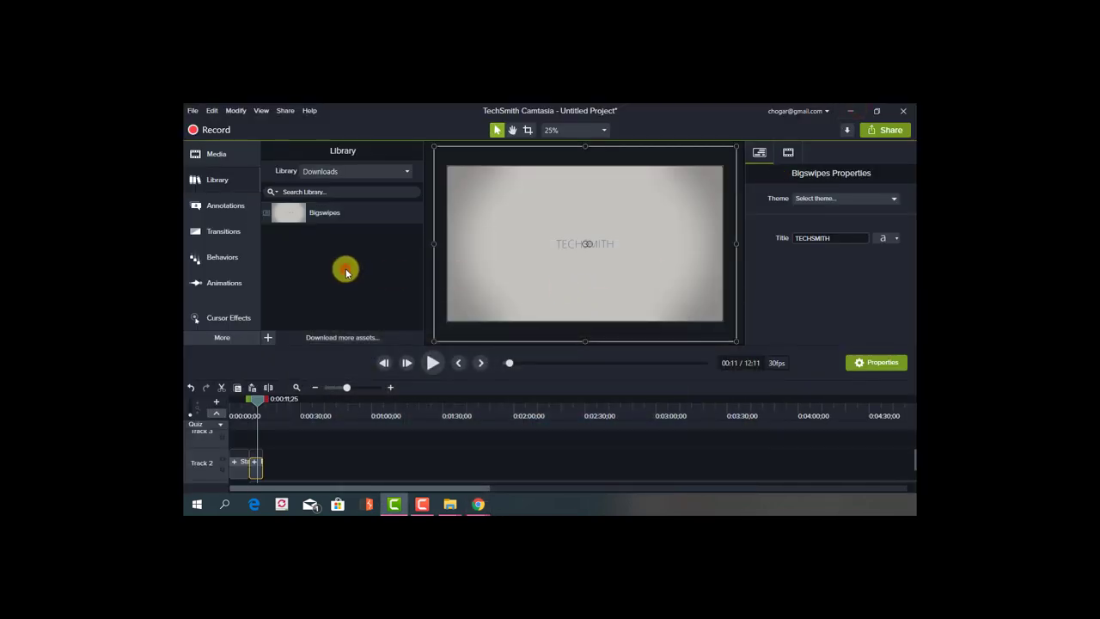
mouse_move(255, 400)
mouse_down()
mouse_move(227, 398)
mouse_move(245, 404)
mouse_up()
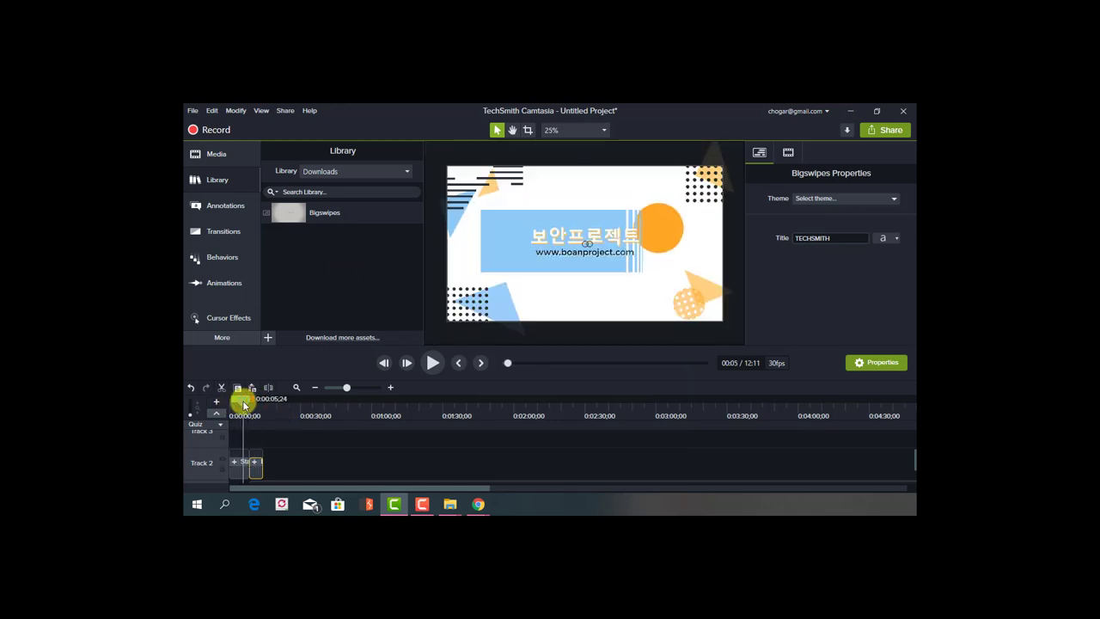
key(space)
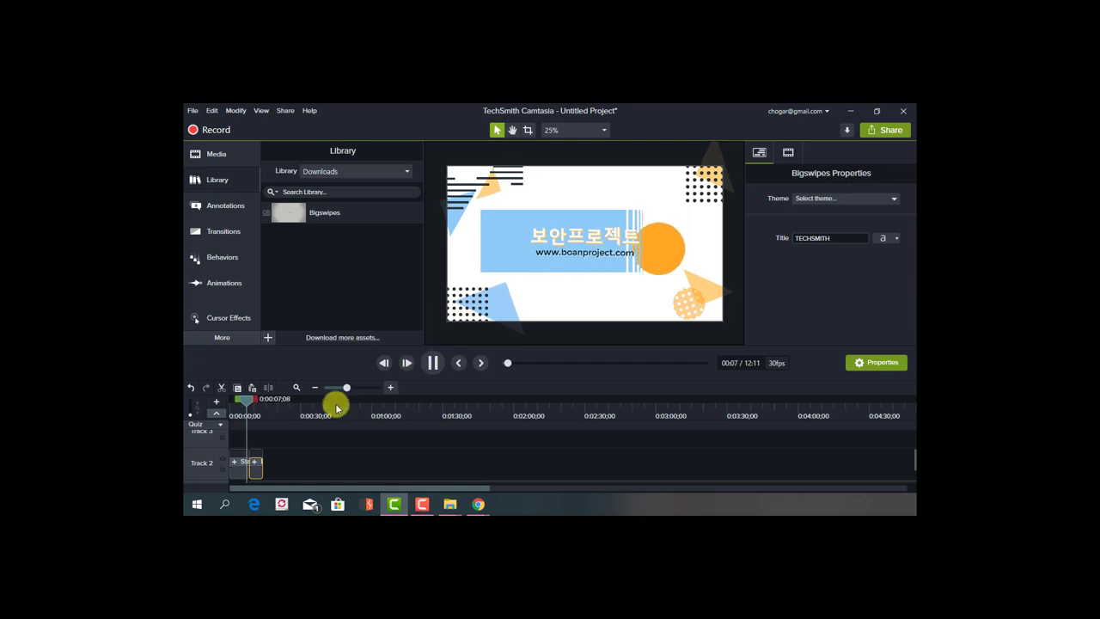
click(267, 468)
scroll(322, 453, down, 2)
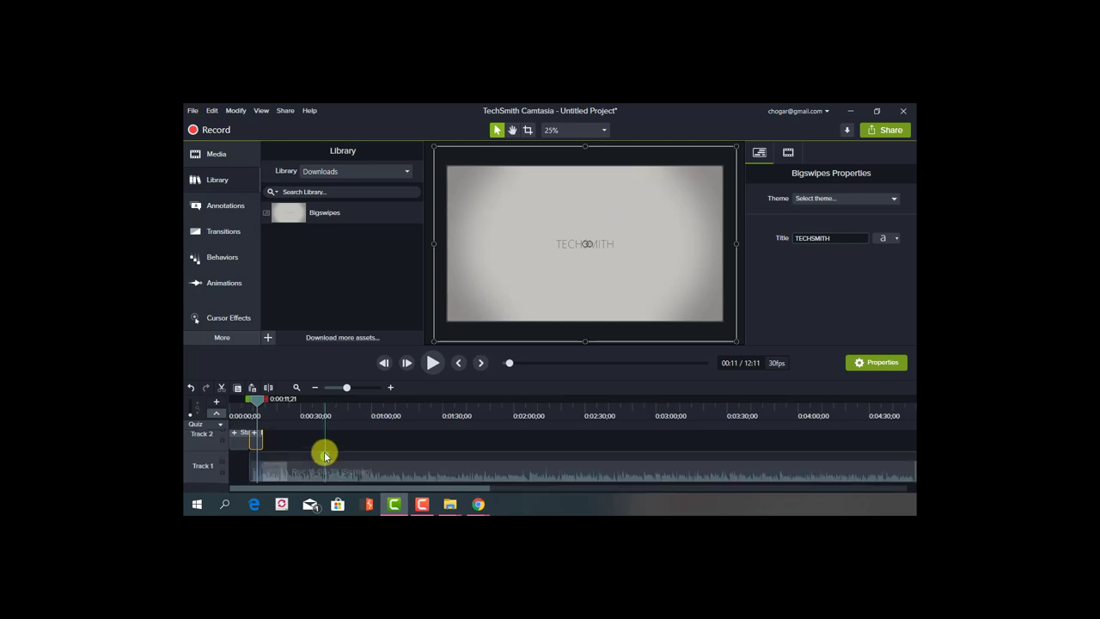